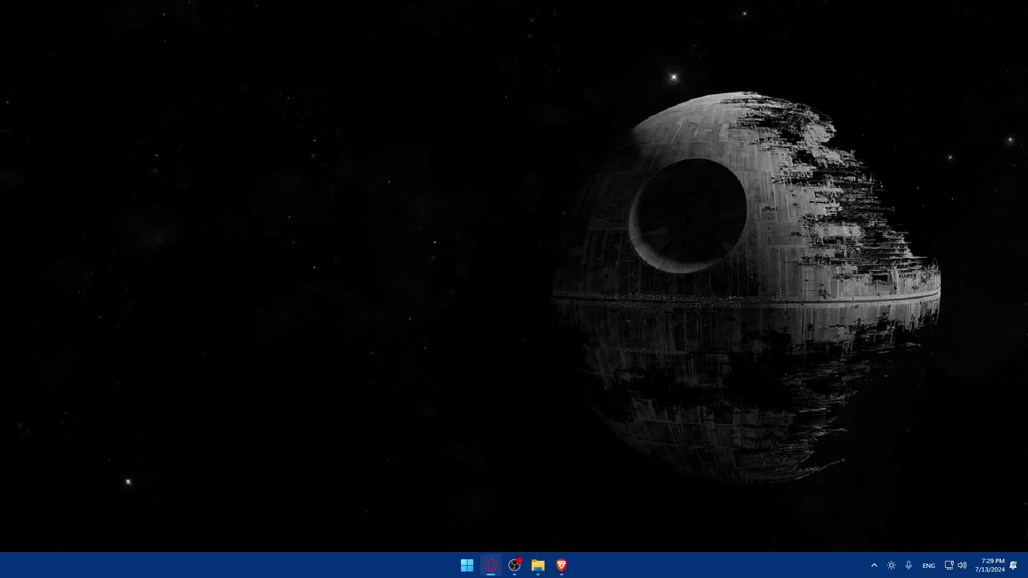
Open Brave and load the python.org/downloads page.
{"action": "left_click", "coordinate": [561, 565]}
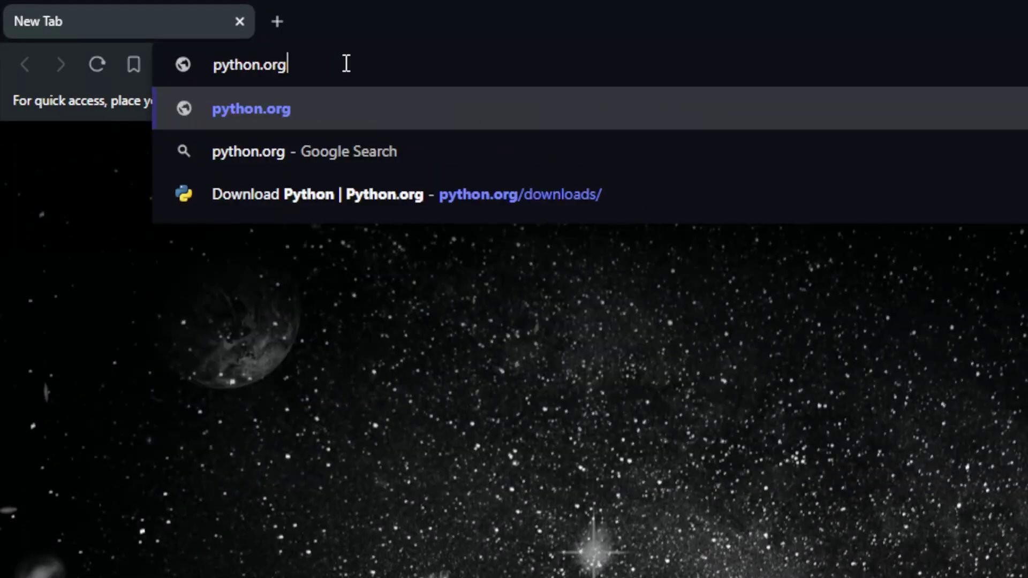
{"action": "type", "text": "download"}
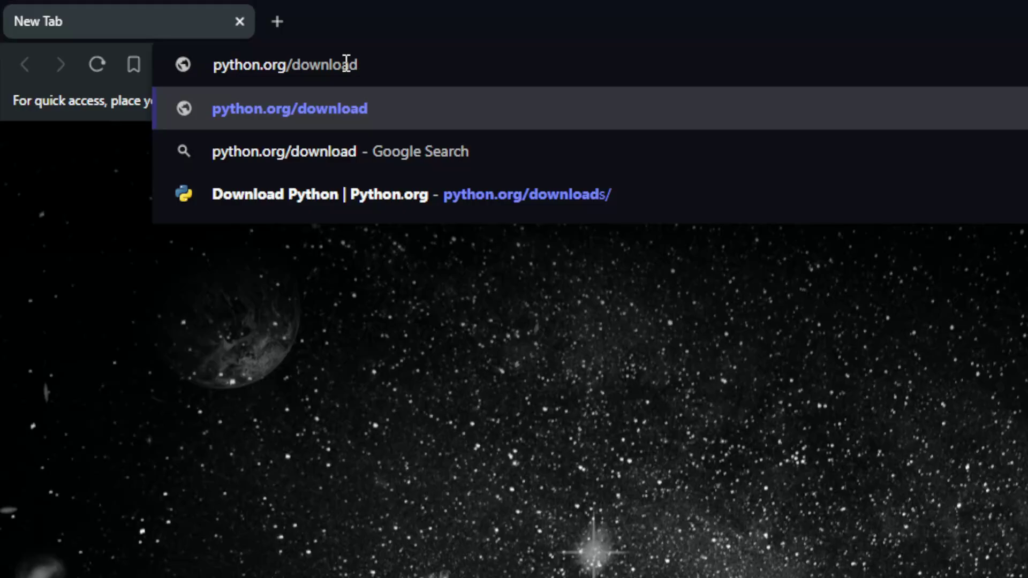
{"action": "key", "text": "Return"}
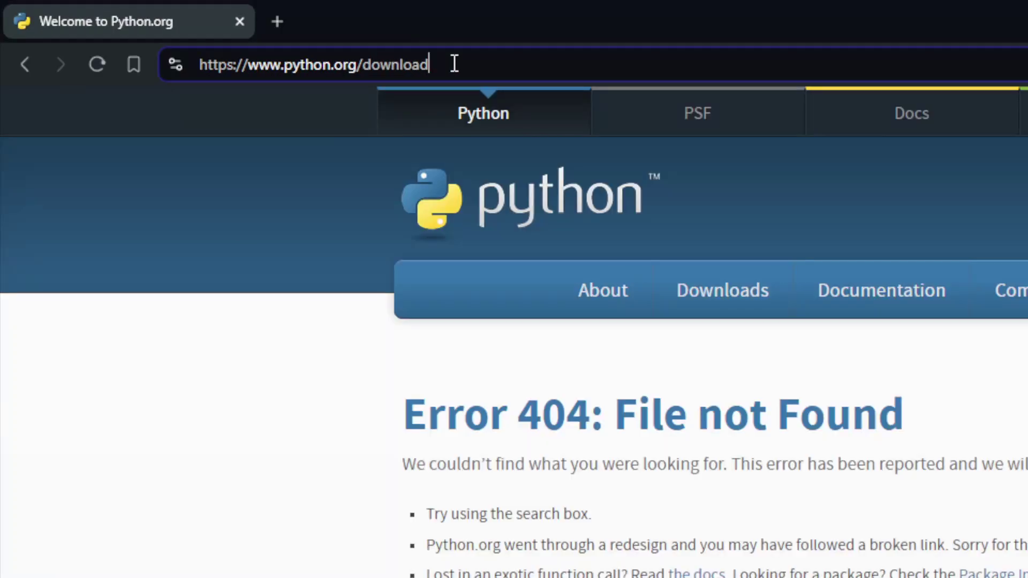
{"action": "double_click", "coordinate": [454, 64]}
{"action": "type", "text": "s"}
{"action": "key", "text": "ctrl+z"}
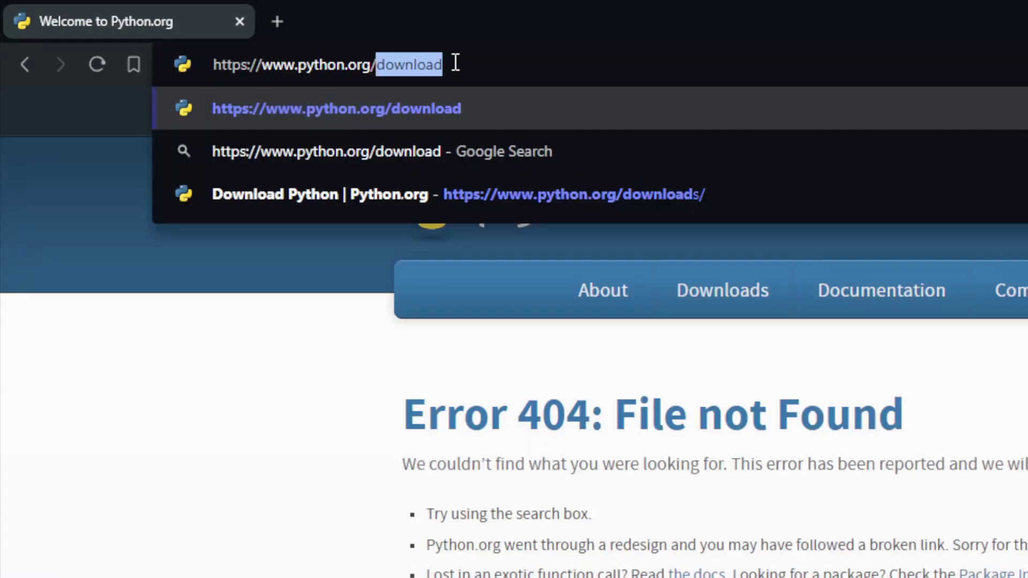
{"action": "type", "text": "s"}
{"action": "key", "text": "Return"}
Start the Python 3.12.4 installer download, then cancel the Save As dialog.
{"action": "mouse_move", "coordinate": [878, 297]}
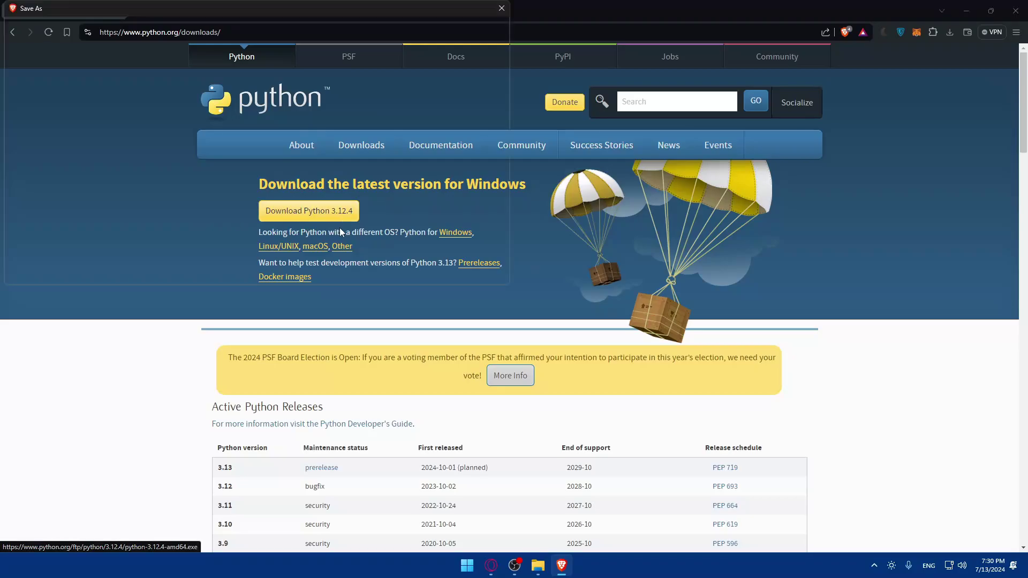
{"action": "left_click", "coordinate": [299, 213]}
{"action": "left_click", "coordinate": [502, 8]}
{"action": "mouse_move", "coordinate": [522, 145]}
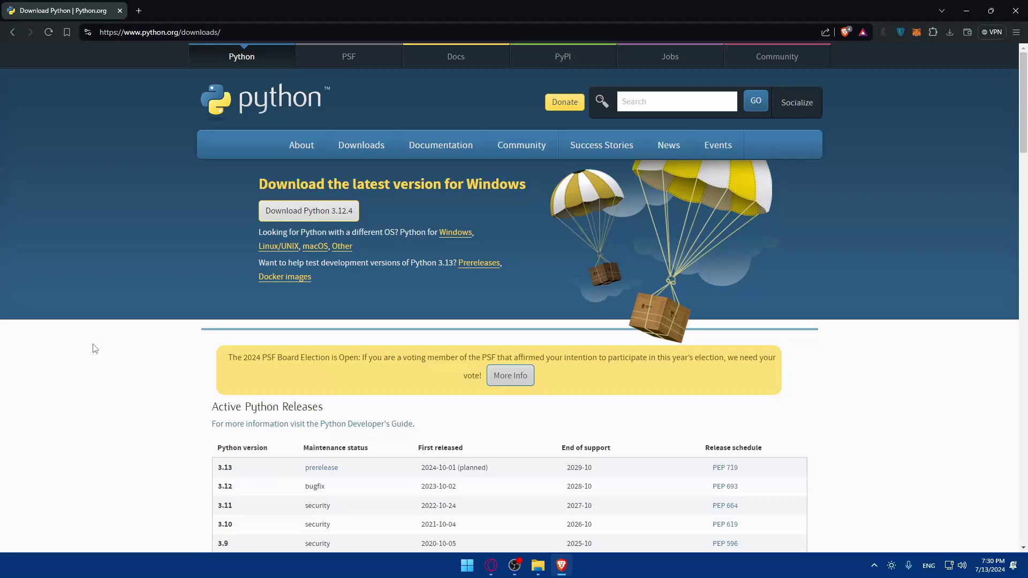
Open git-scm.com in a new tab by typing 'git' in the address bar.
{"action": "key", "text": "ctrl+t"}
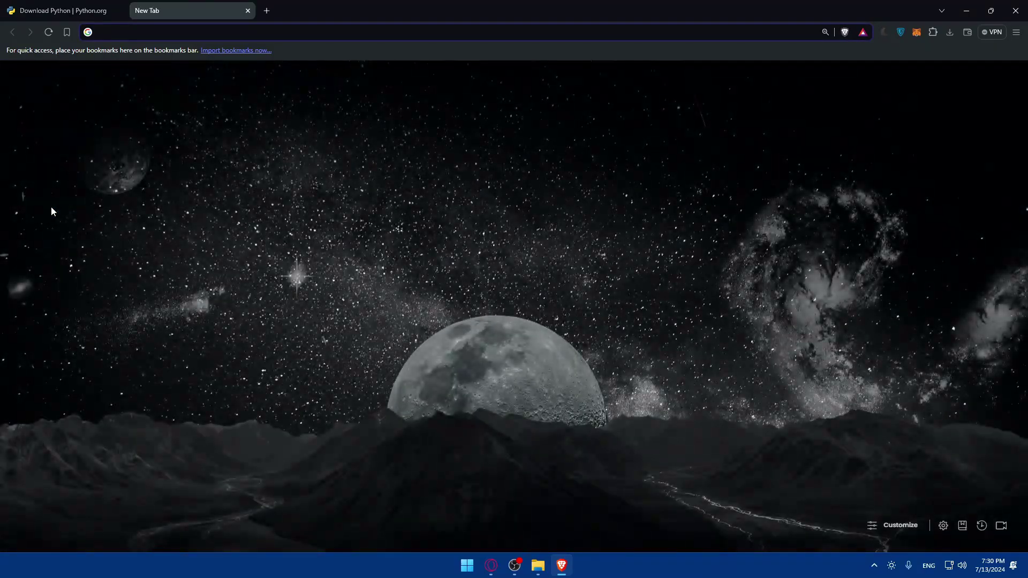
{"action": "left_click", "coordinate": [119, 32]}
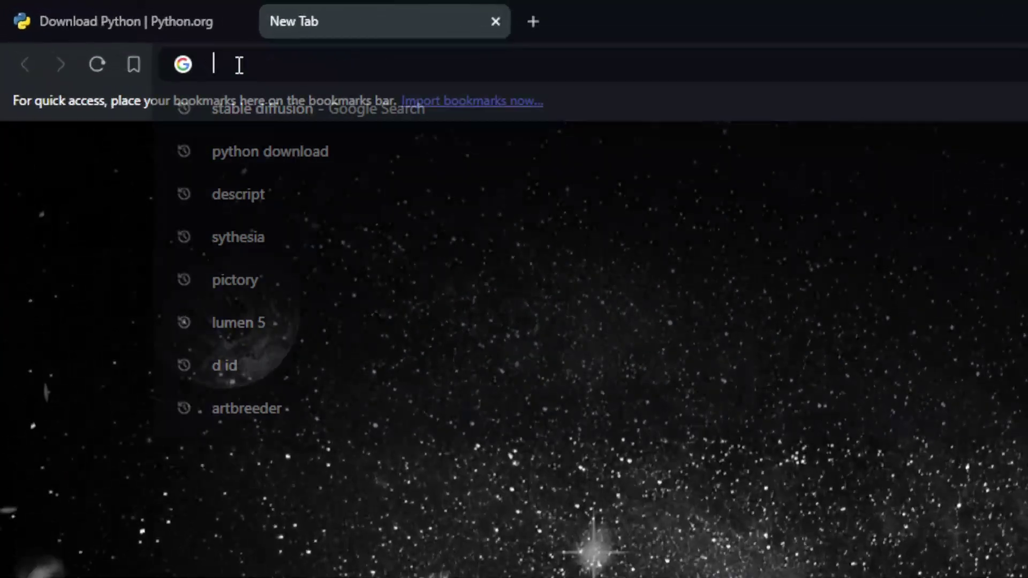
{"action": "type", "text": "git"}
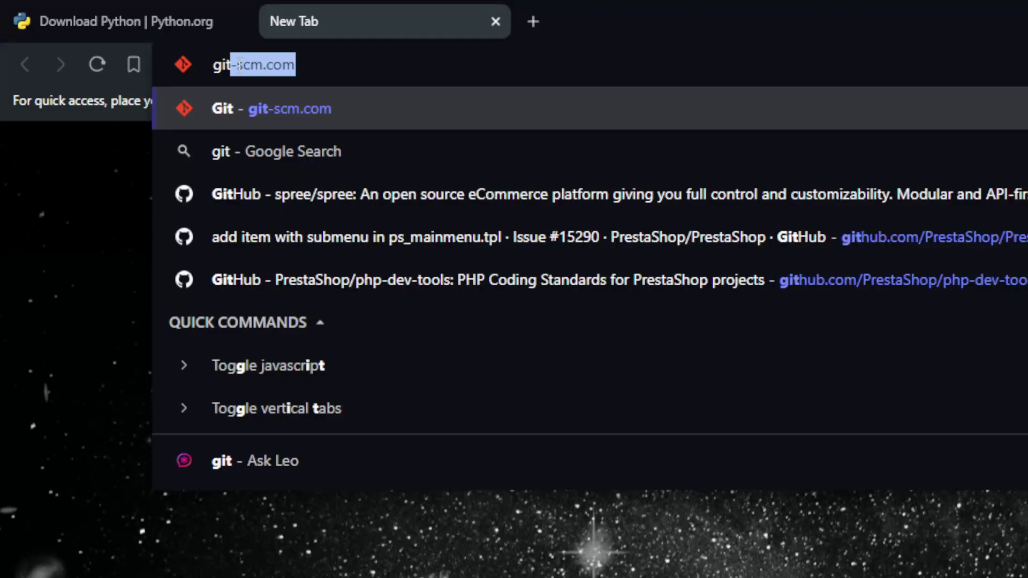
{"action": "key", "text": "Return"}
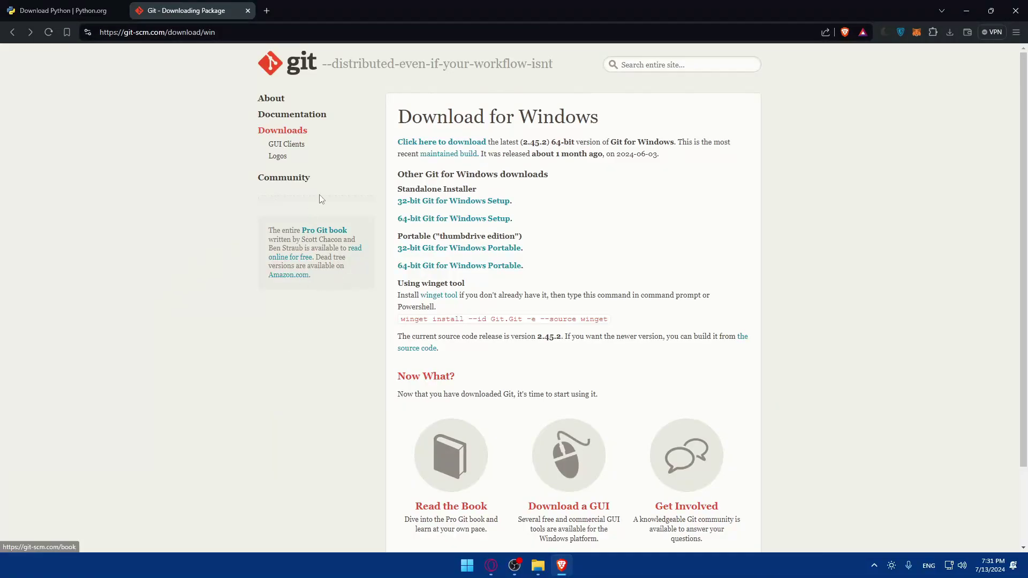
Switch back and forth between the Python and Git tabs, ending on Git.
{"action": "left_click", "coordinate": [63, 10]}
{"action": "left_click", "coordinate": [182, 10]}
{"action": "left_click", "coordinate": [63, 11]}
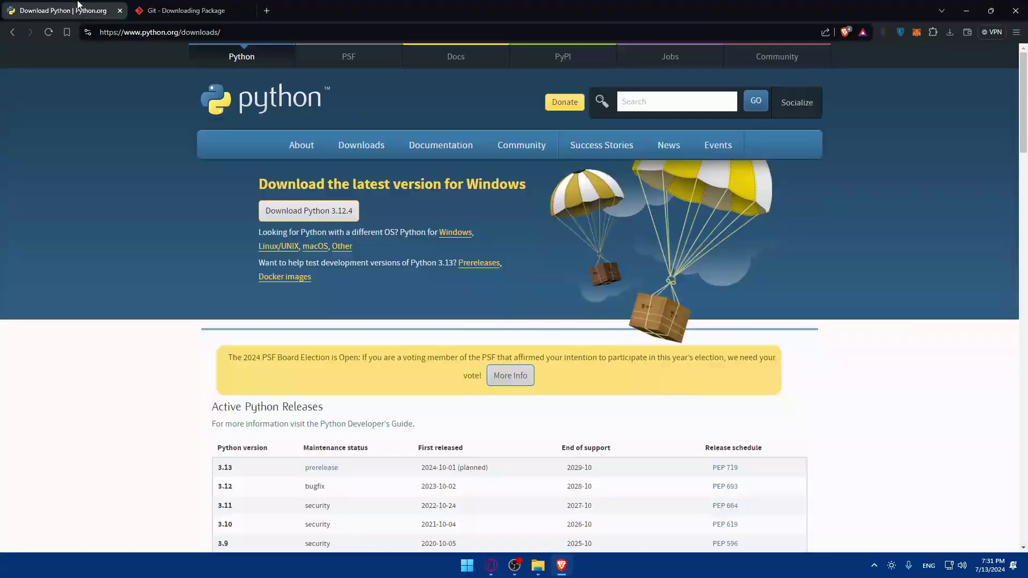
{"action": "left_click", "coordinate": [156, 11]}
{"action": "left_click", "coordinate": [114, 14]}
{"action": "left_click", "coordinate": [185, 7]}
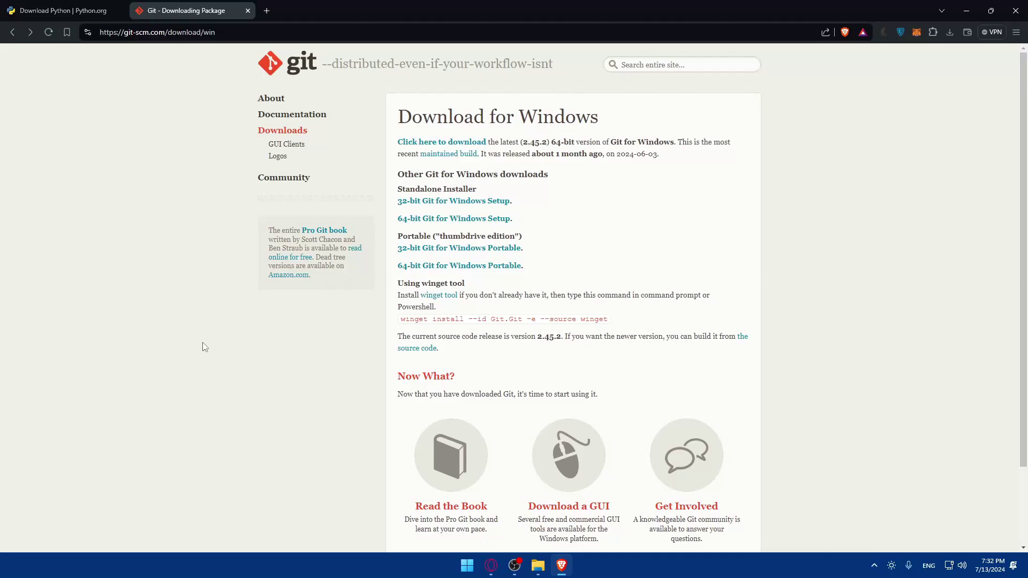
Launch Command Prompt from the Windows search with 'cmd'.
{"action": "key", "text": "super"}
{"action": "type", "text": "cmd"}
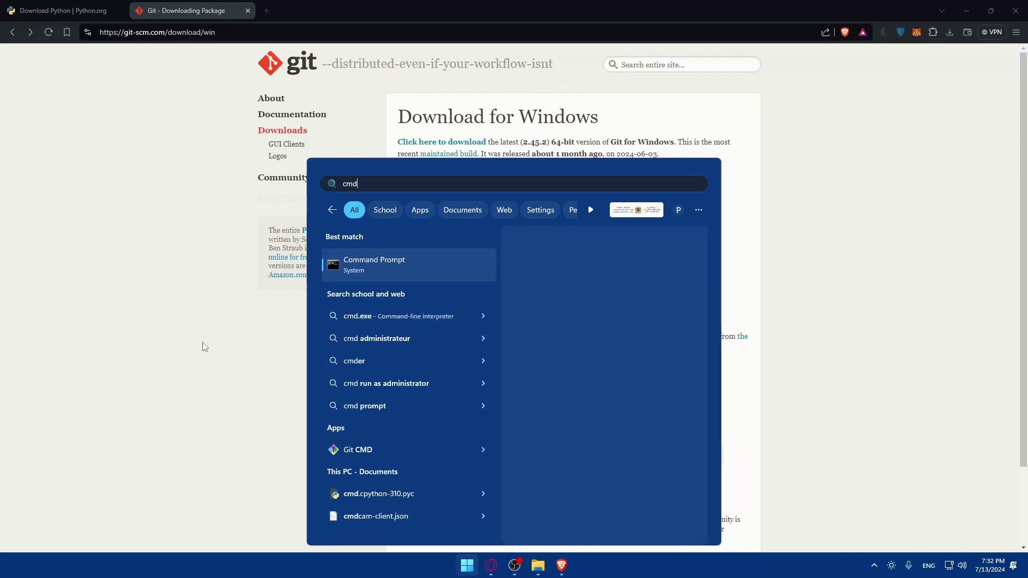
{"action": "key", "text": "Return"}
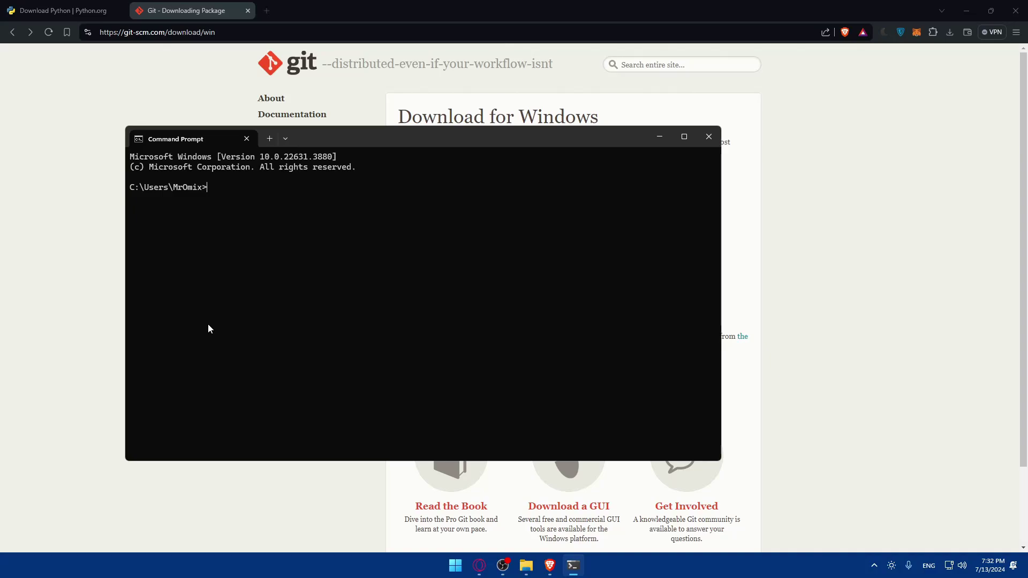
Run the venv command for stable-diffusion_env, then type 'source stable_diffusion_env/bin/activat'.
{"action": "type", "text": "pyhton -m venv stable-diffusion"}
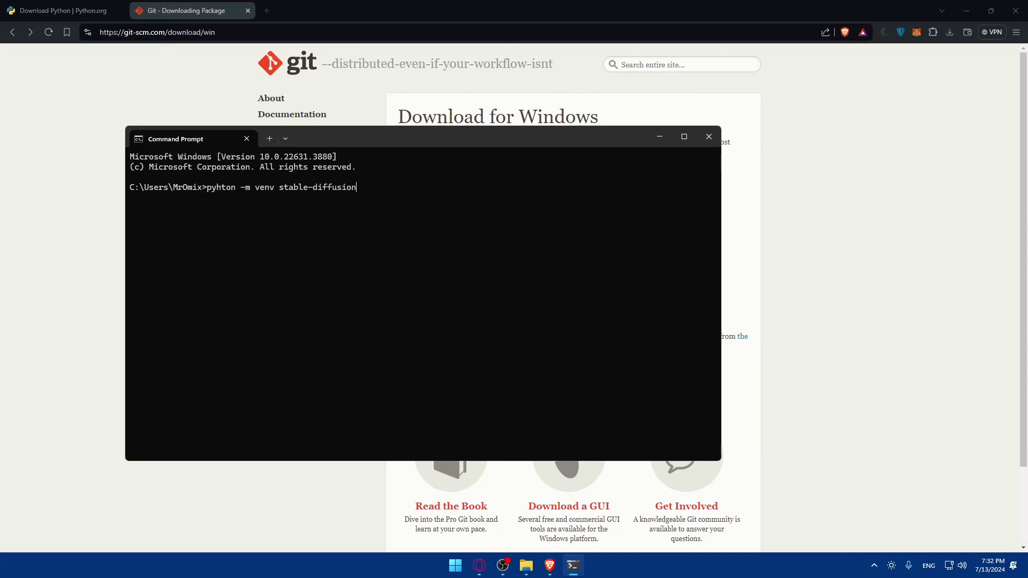
{"action": "type", "text": "_env"}
{"action": "key", "text": "Return"}
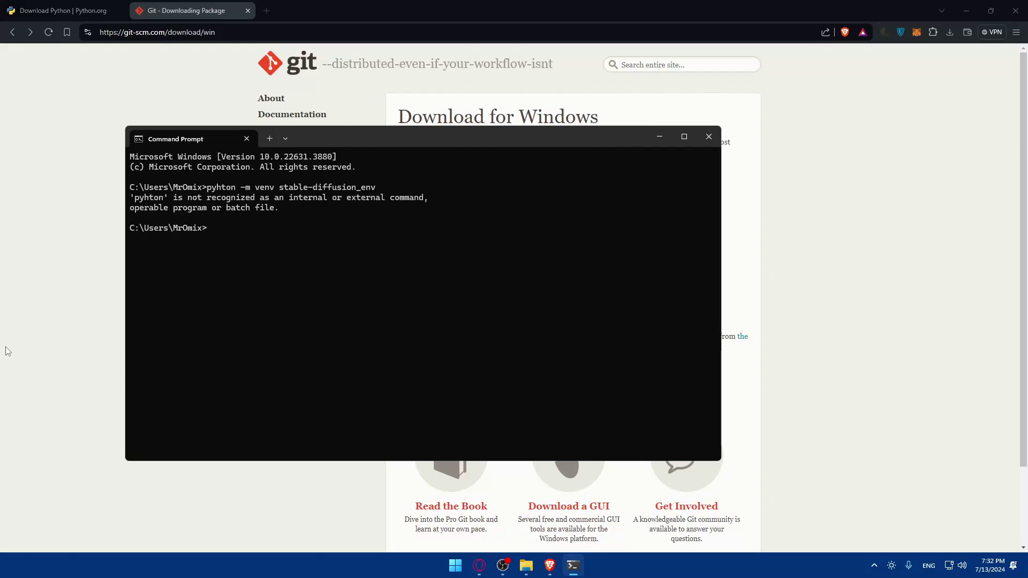
{"action": "type", "text": "source stable"}
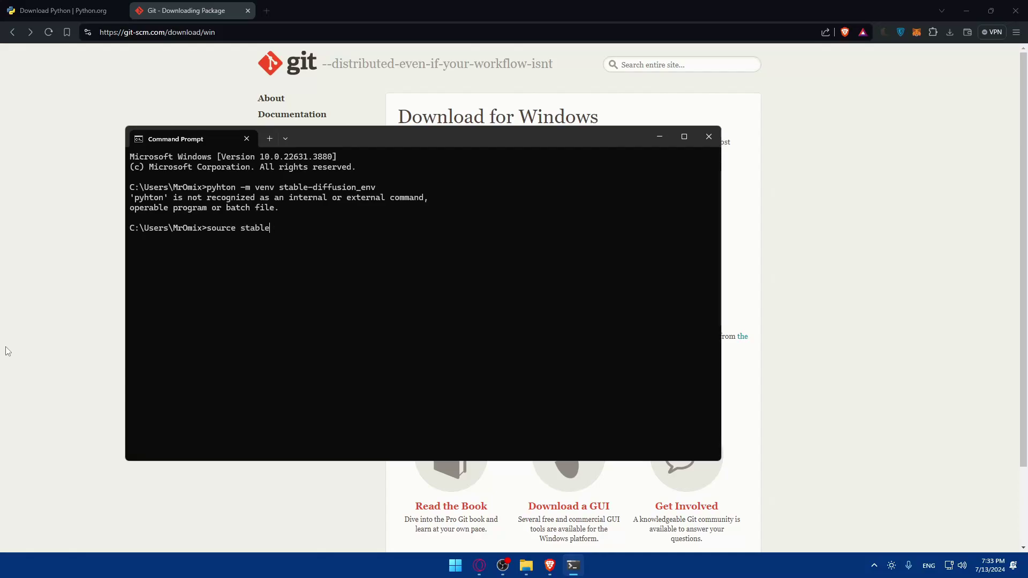
{"action": "type", "text": "_diffusion_env/"}
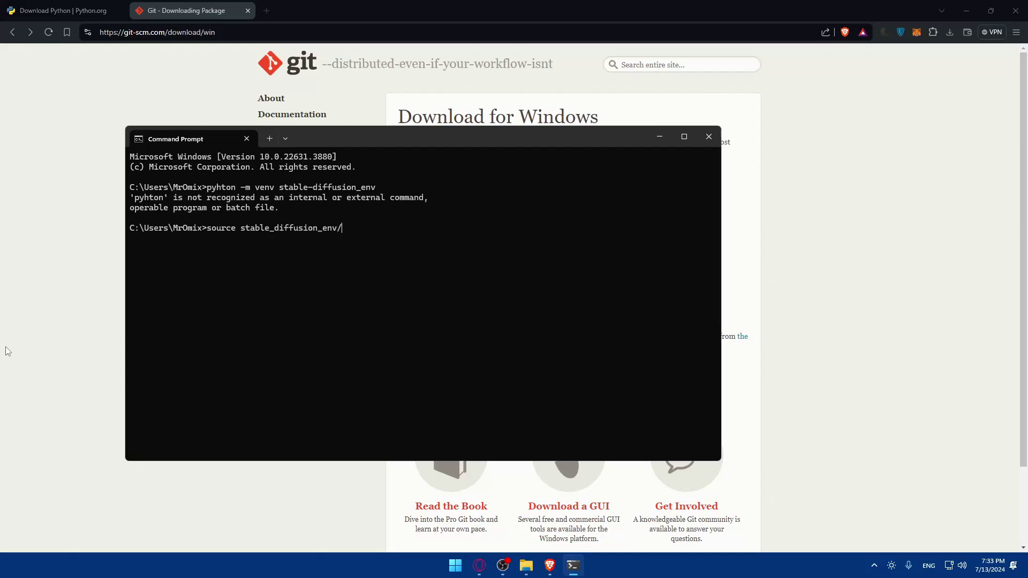
{"action": "type", "text": "bin/activat"}
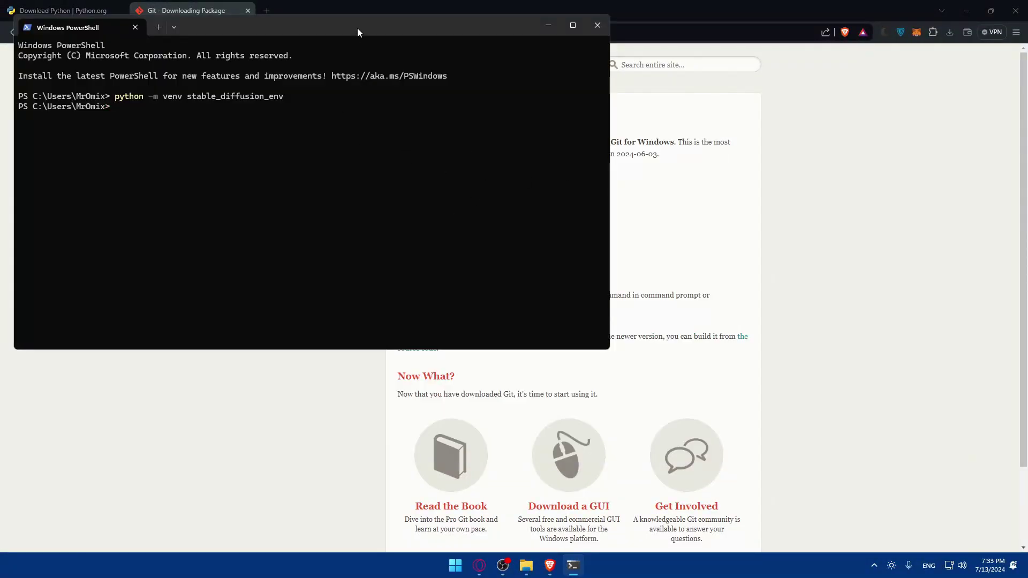
Try activating stable_diffusion_env via source .../bin/activate and then Scripts\activate; both fail.
{"action": "left_click_drag", "start_coordinate": [358, 28], "coordinate": [545, 145]}
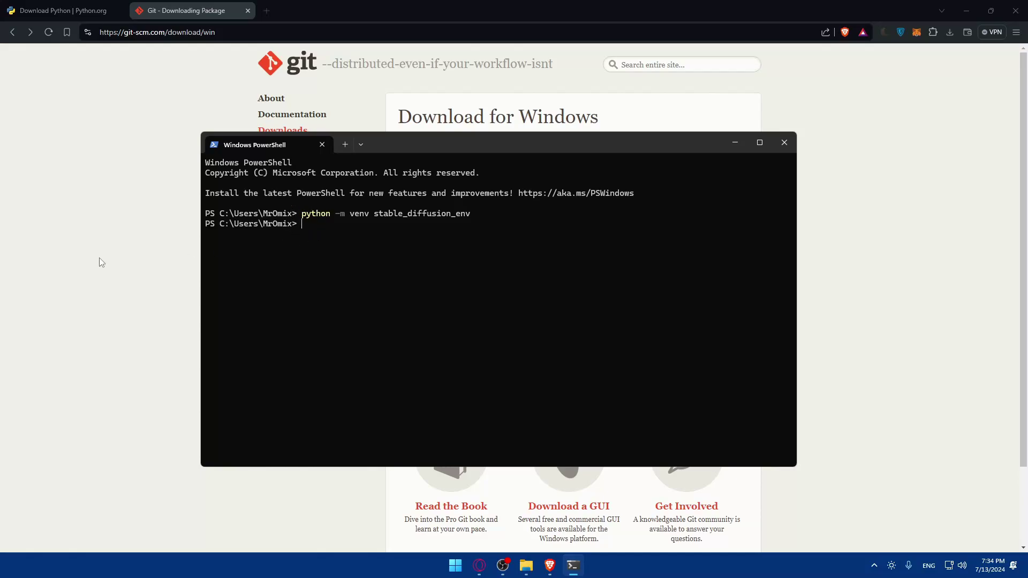
{"action": "key", "text": "super+1"}
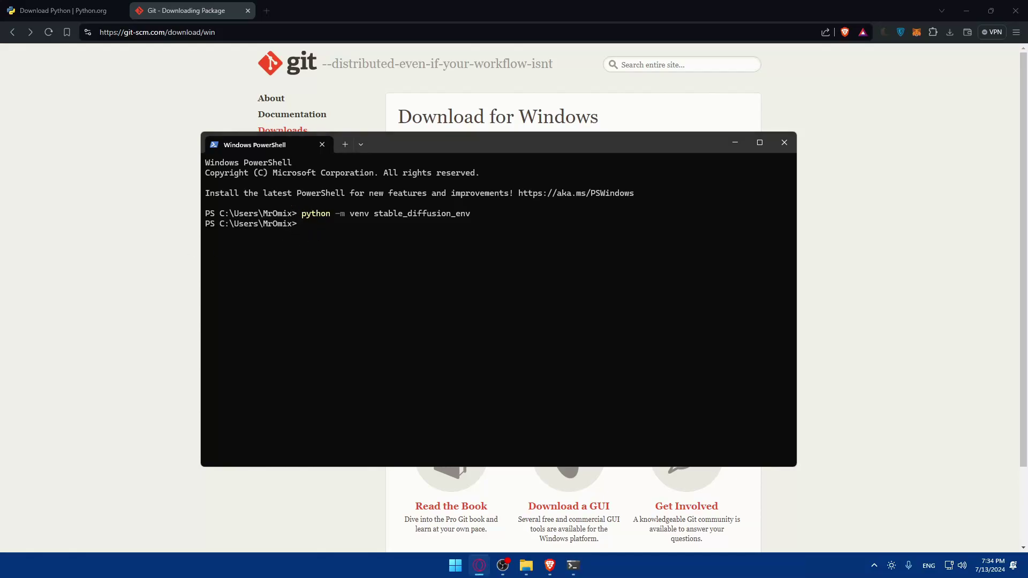
{"action": "left_click", "coordinate": [325, 221]}
{"action": "type", "text": "source stable_diffusion_env/bin/activate"}
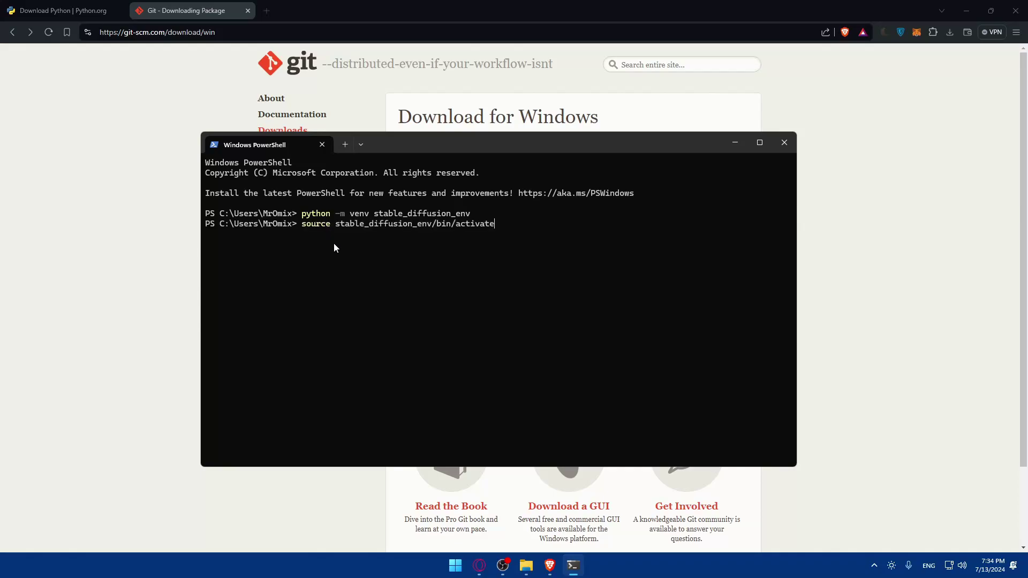
{"action": "key", "text": "Return"}
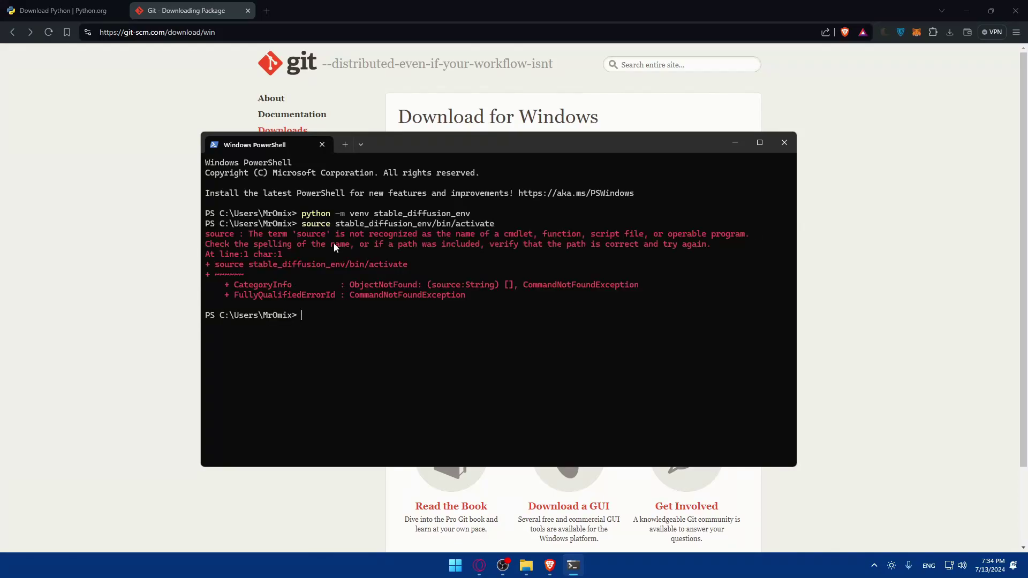
{"action": "type", "text": "stable_diffusion_env\\Scripts\\activate"}
{"action": "key", "text": "Return"}
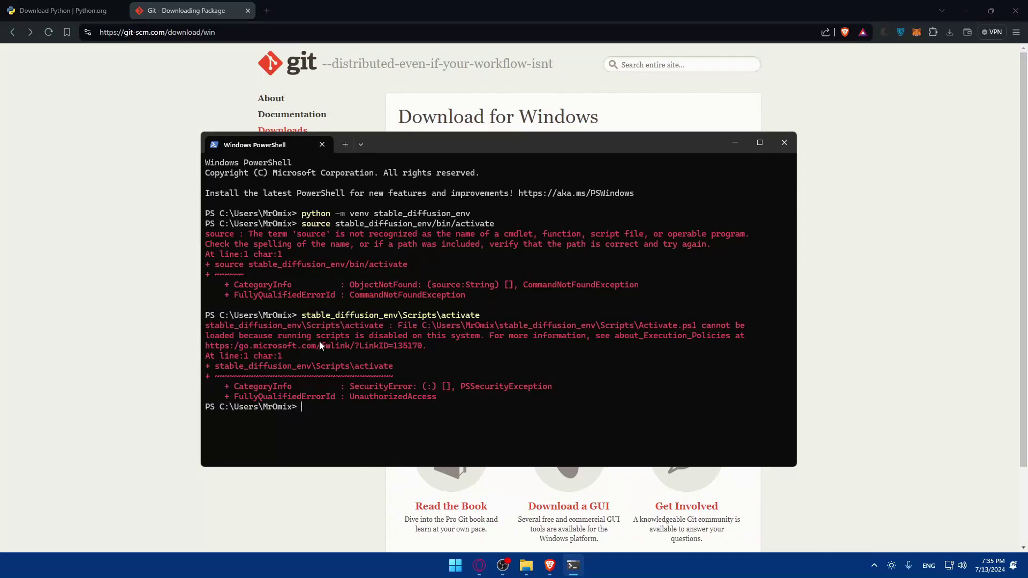
Close PowerShell and launch a fresh Command Prompt.
{"action": "left_click", "coordinate": [785, 143]}
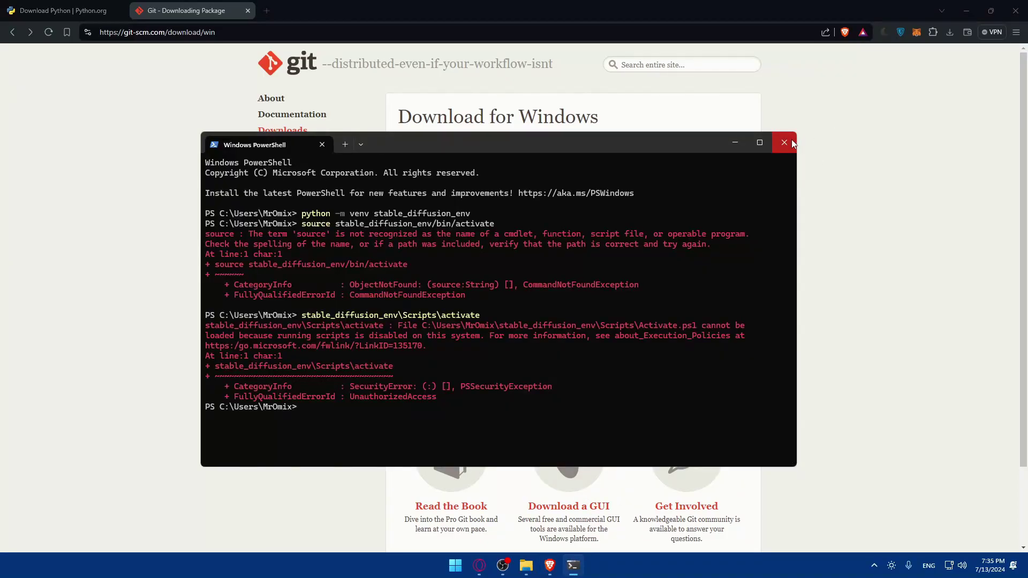
{"action": "left_click", "coordinate": [792, 140]}
{"action": "key", "text": "super"}
{"action": "type", "text": "cmd"}
{"action": "key", "text": "Return"}
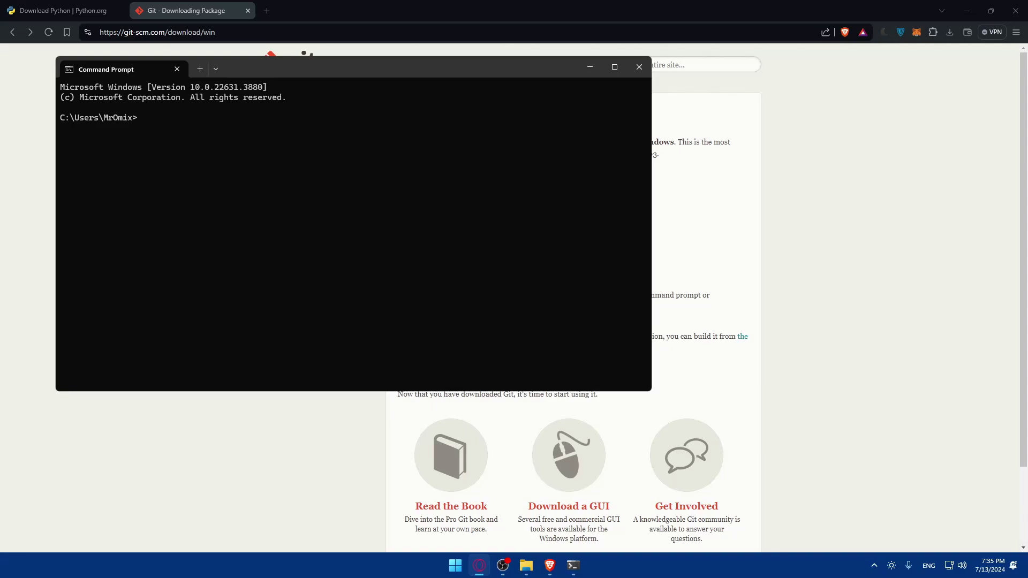
Create stable_diffusion_env with python -m venv and activate it via Scripts\activate.
{"action": "left_click", "coordinate": [183, 149]}
{"action": "type", "text": "python -m venv stable_diffusion_env"}
{"action": "key", "text": "Return"}
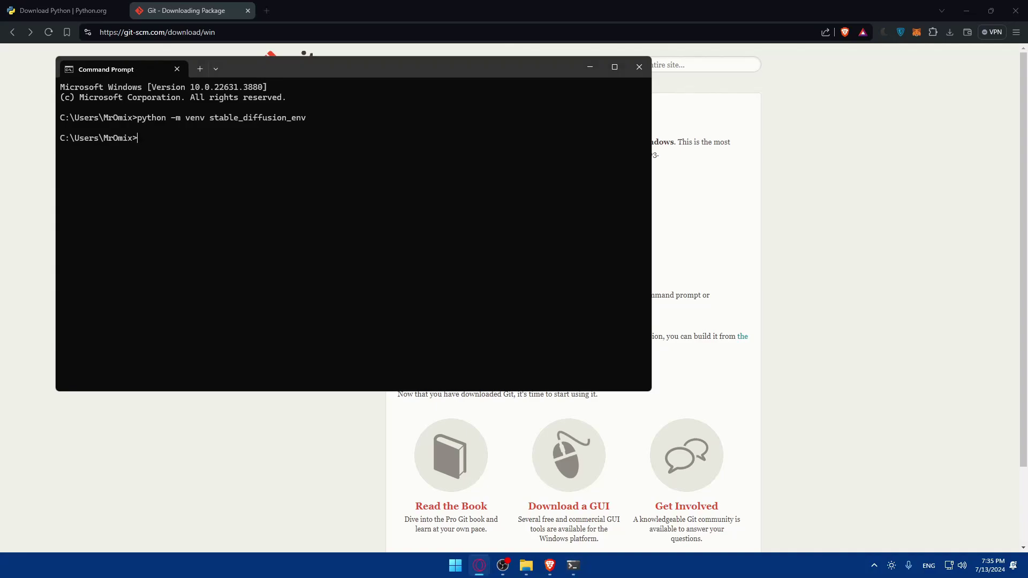
{"action": "left_click", "coordinate": [248, 139]}
{"action": "type", "text": "stable_diffusion_env\\Scripts\\activate"}
{"action": "key", "text": "Return"}
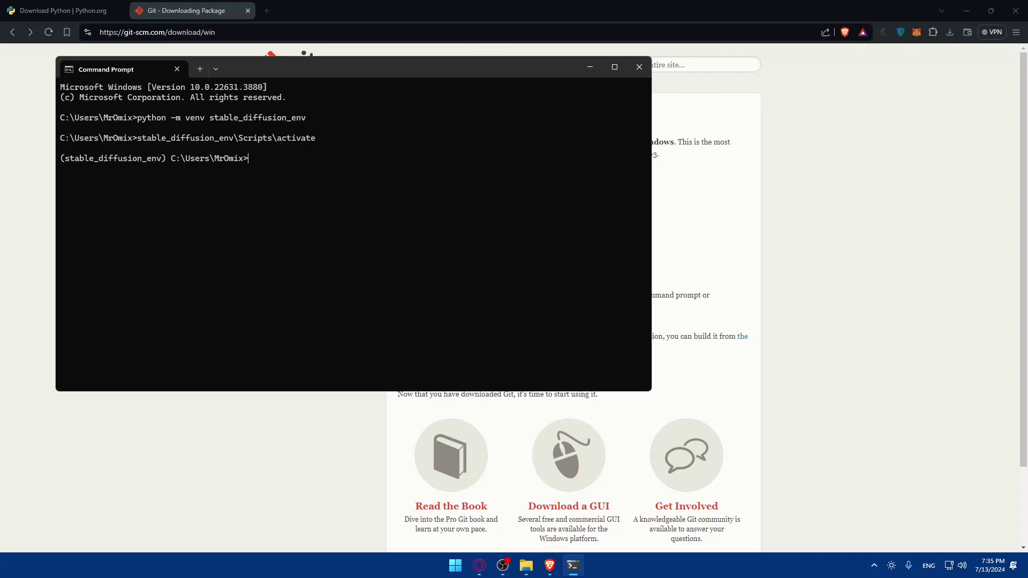
Search Google for 'stable', open Stability AI, and follow its Download Now link to SD3 Medium.
{"action": "left_click", "coordinate": [266, 10]}
{"action": "type", "text": "stable"}
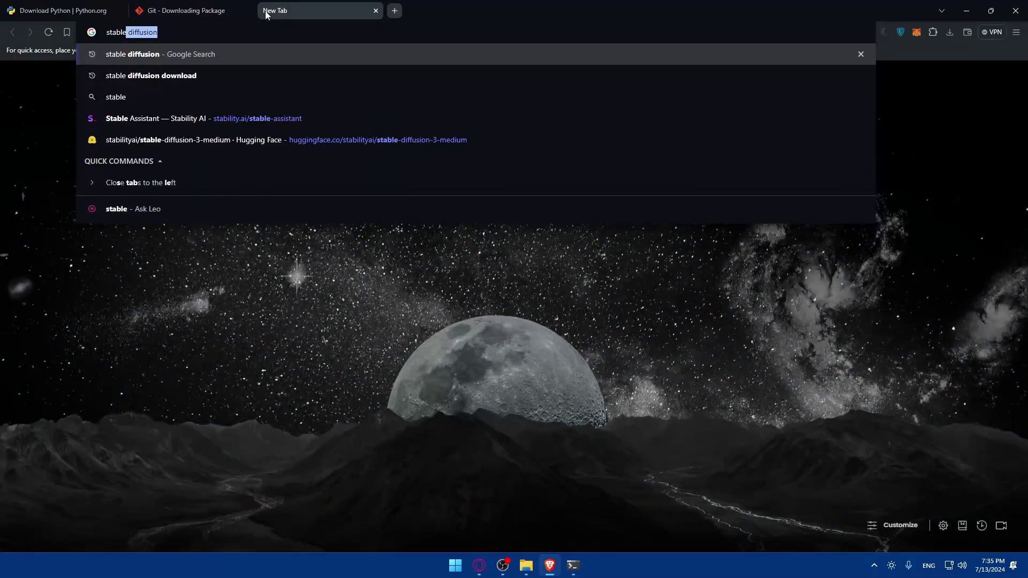
{"action": "key", "text": "Return"}
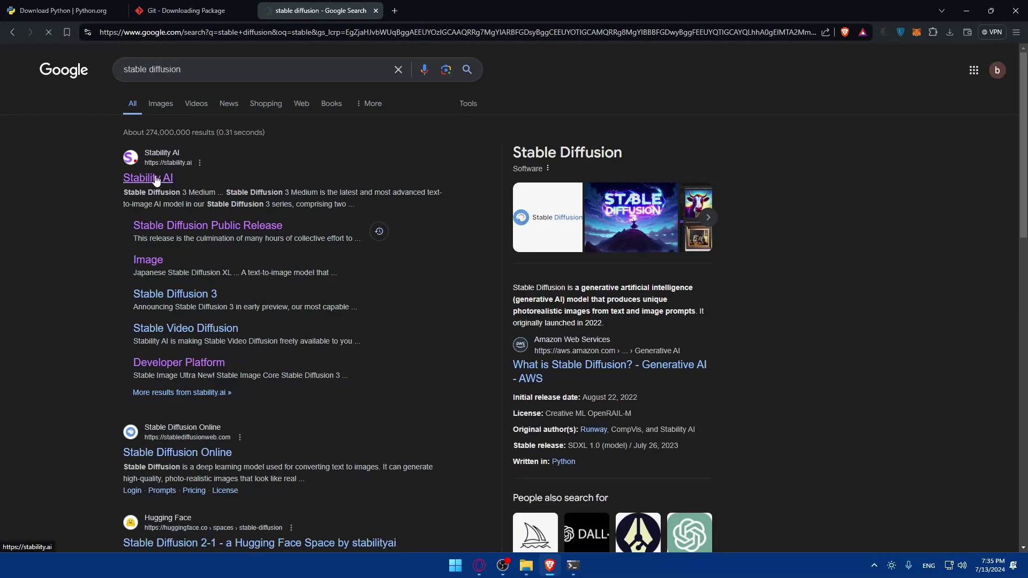
{"action": "left_click", "coordinate": [161, 177]}
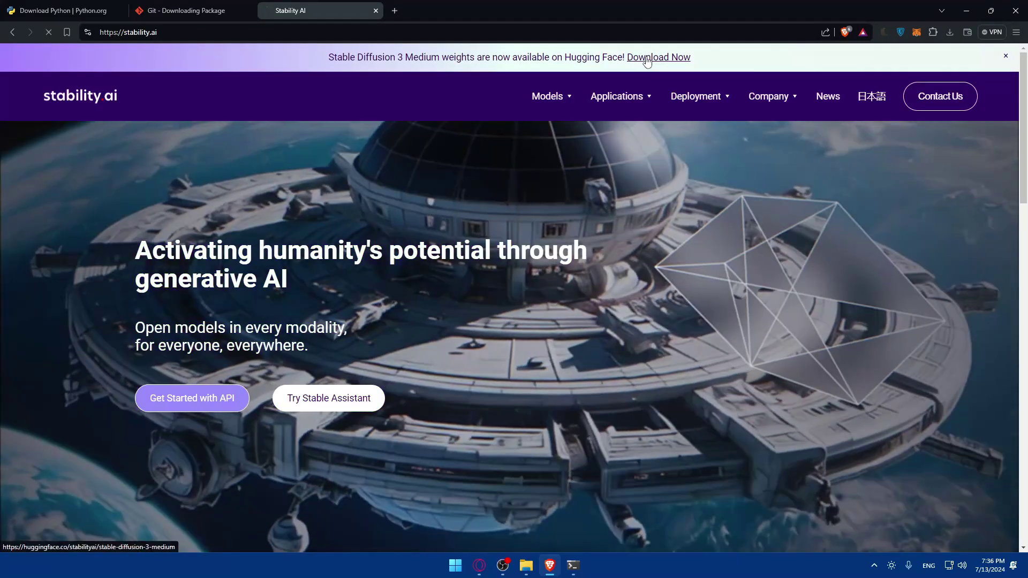
{"action": "left_click", "coordinate": [647, 61]}
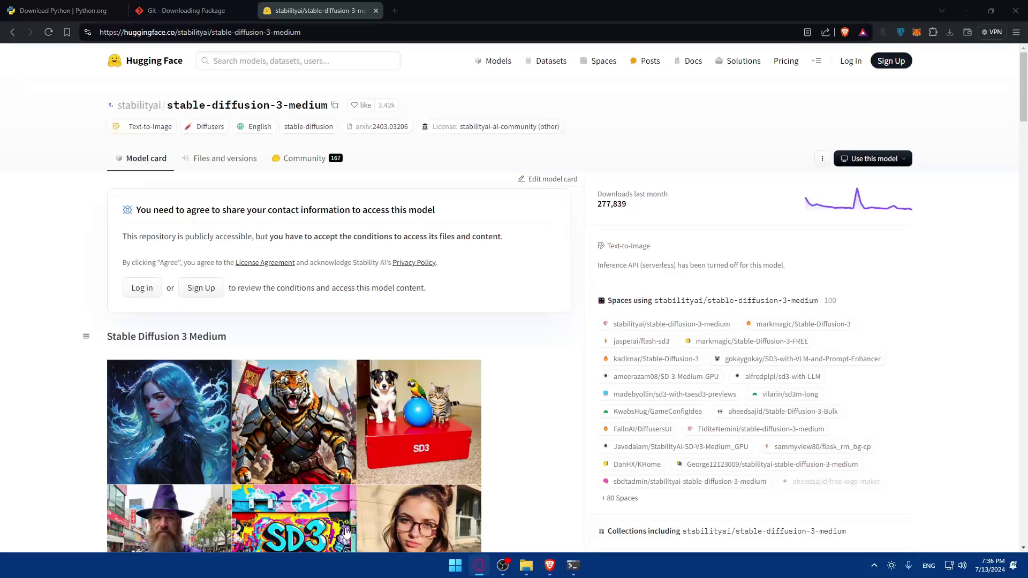
Clone CompVis/stable-diffusion, cd into stable-diffusion, and paste the pip install -r requirements.txt command.
{"action": "left_click", "coordinate": [573, 565]}
{"action": "type", "text": "git clone https://github.com/CompVis/stable-diffusion.git"}
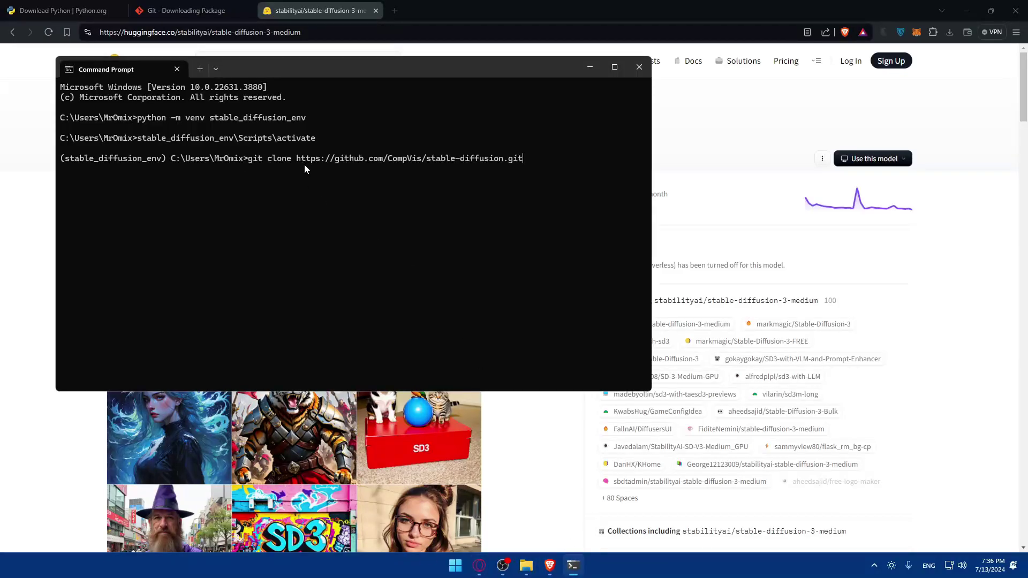
{"action": "key", "text": "Return"}
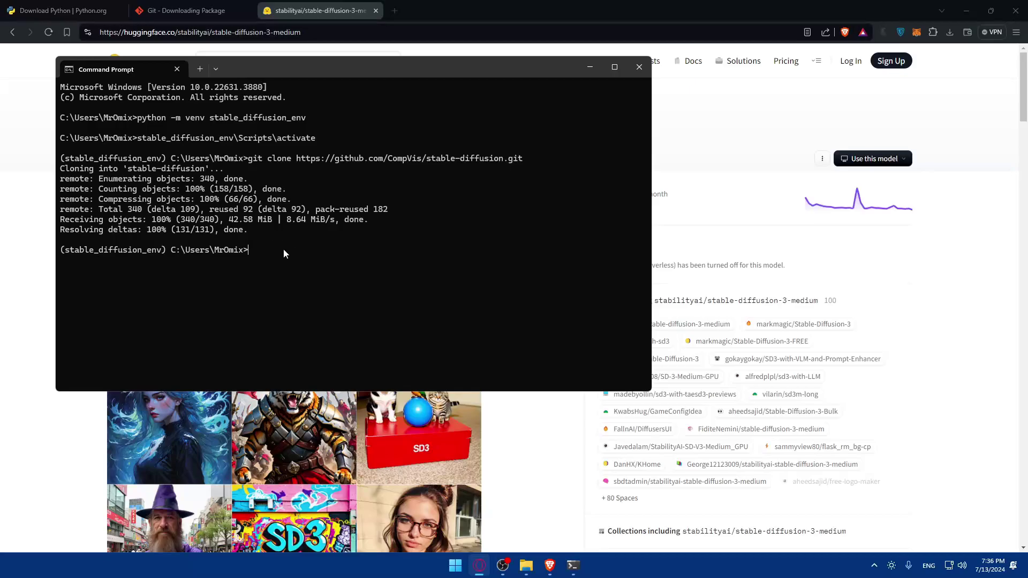
{"action": "type", "text": "cd stable-diffusion"}
{"action": "key", "text": "Return"}
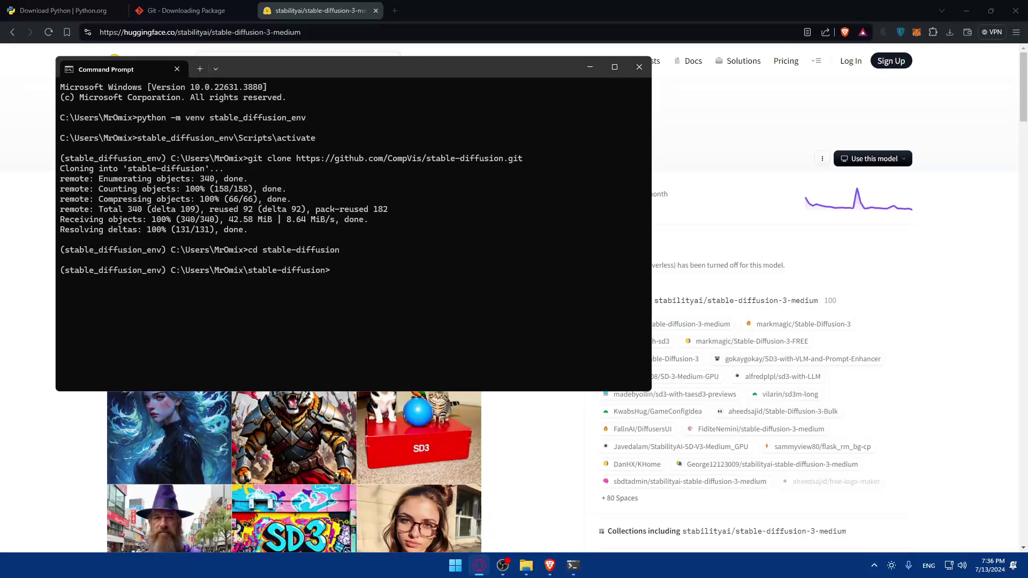
{"action": "left_click", "coordinate": [336, 273]}
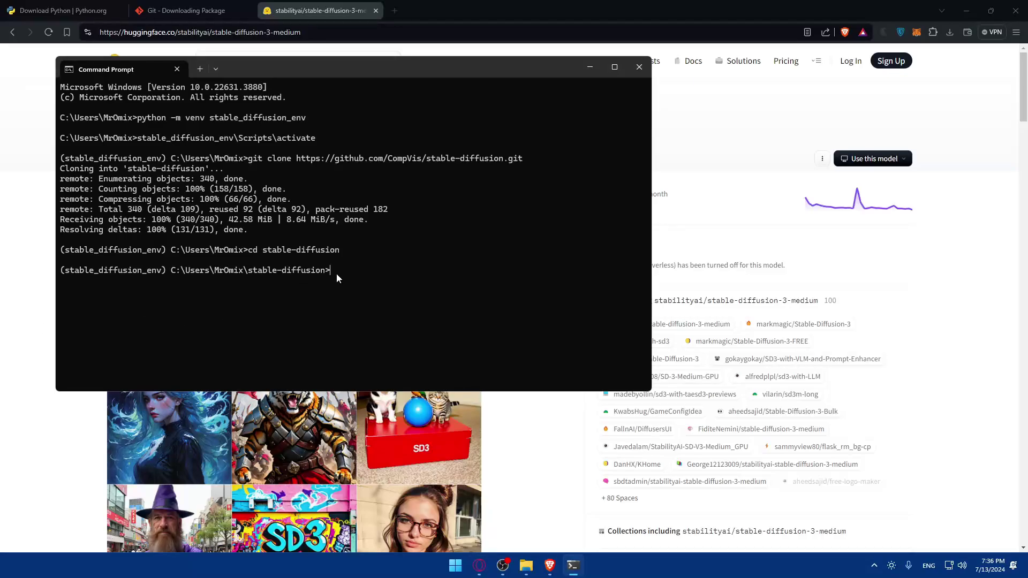
{"action": "type", "text": "pip install -r requirements.txt"}
Run the requirements install, then copy and run the suggested pip upgrade command.
{"action": "key", "text": "Return"}
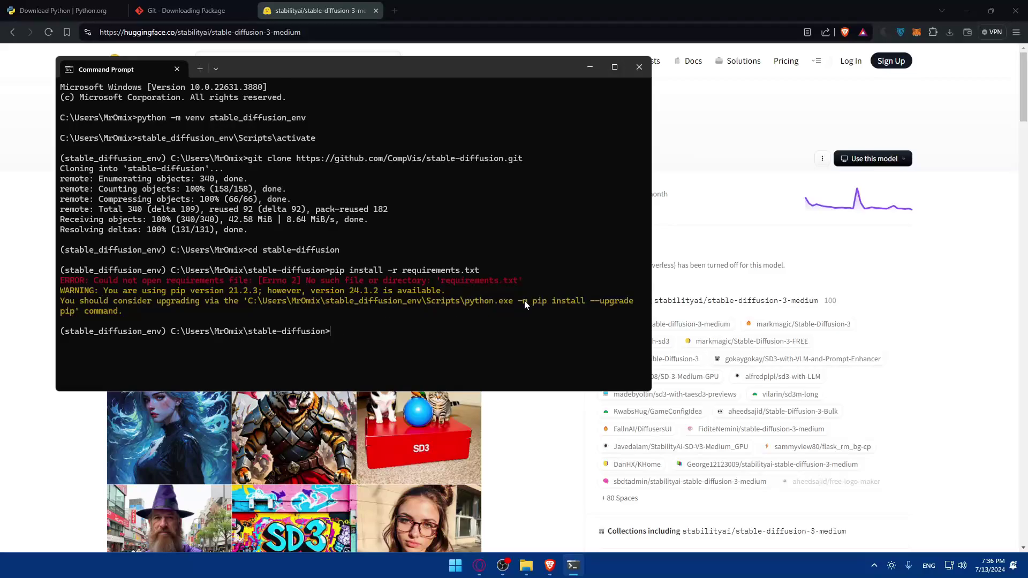
{"action": "left_click_drag", "start_coordinate": [515, 302], "coordinate": [476, 306]}
{"action": "key", "text": "super+c"}
{"action": "right_click", "coordinate": [476, 307]}
{"action": "right_click", "coordinate": [378, 356]}
{"action": "key", "text": "Return"}
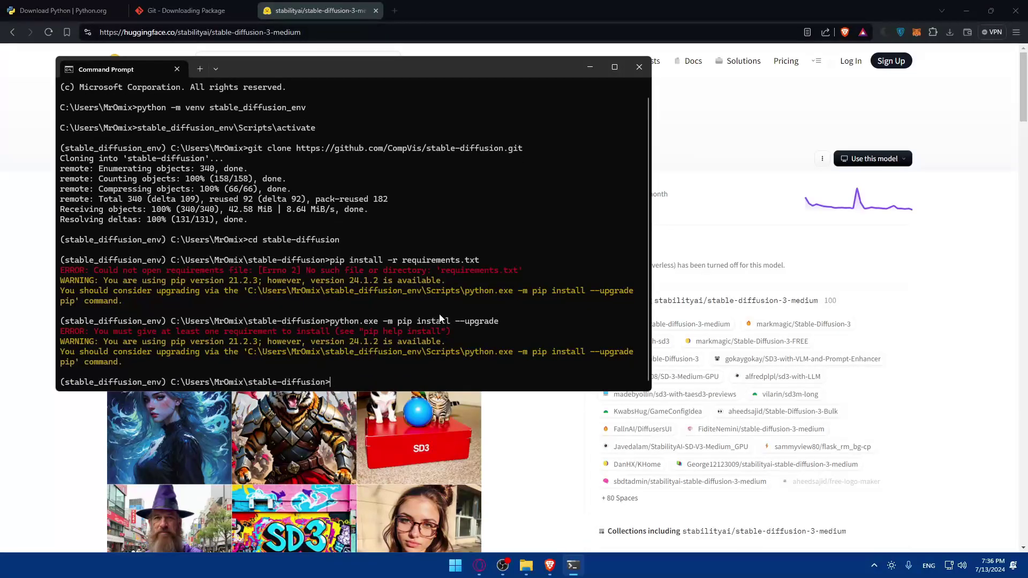
{"action": "left_click", "coordinate": [479, 566]}
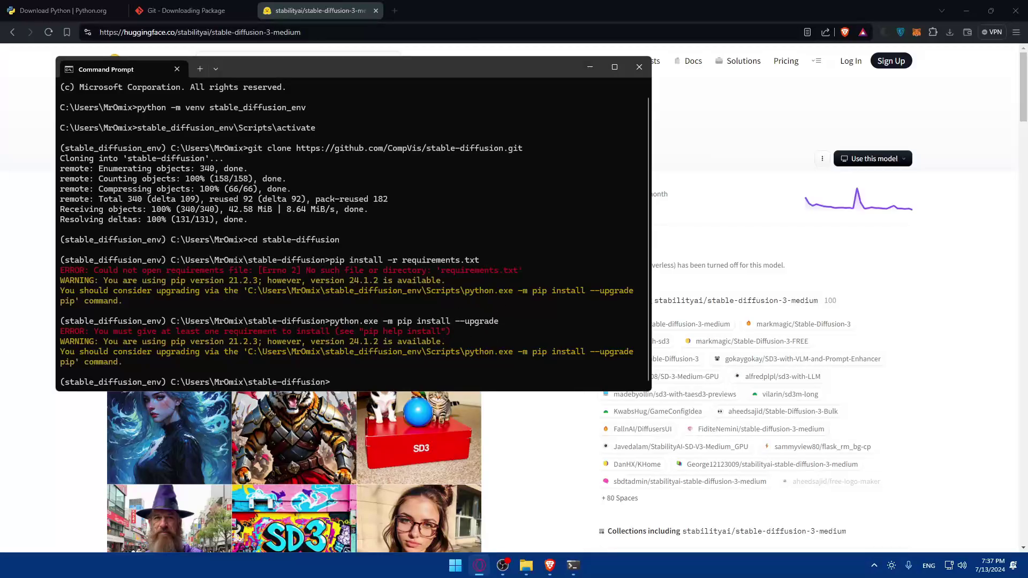
{"action": "left_click", "coordinate": [396, 376]}
Run mkdir -p models and the mv model.ckpt command, then paste the ControlNet git clone command.
{"action": "left_click", "coordinate": [369, 377]}
{"action": "type", "text": "mkdir -p models"}
{"action": "key", "text": "Return"}
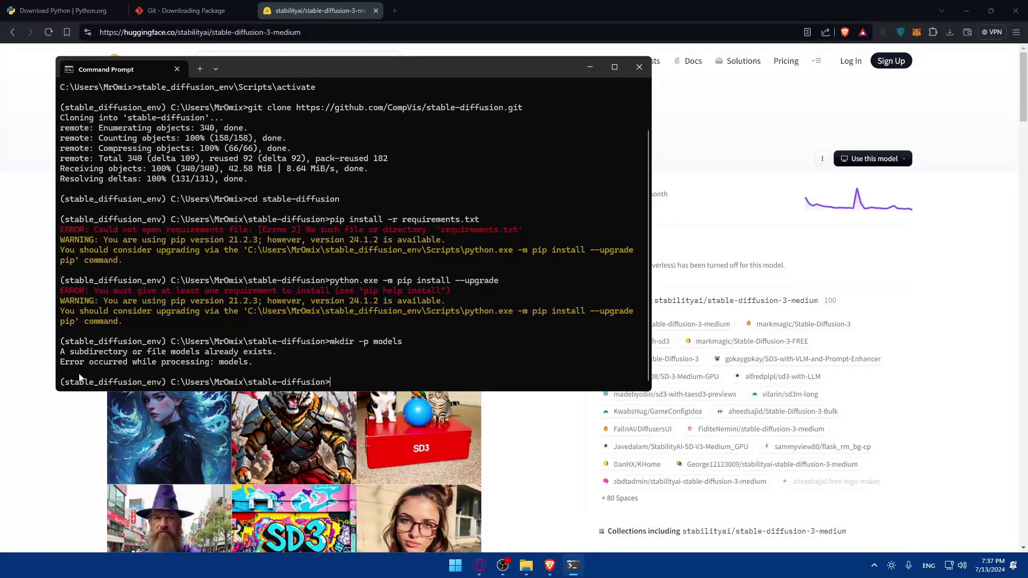
{"action": "left_click", "coordinate": [480, 566]}
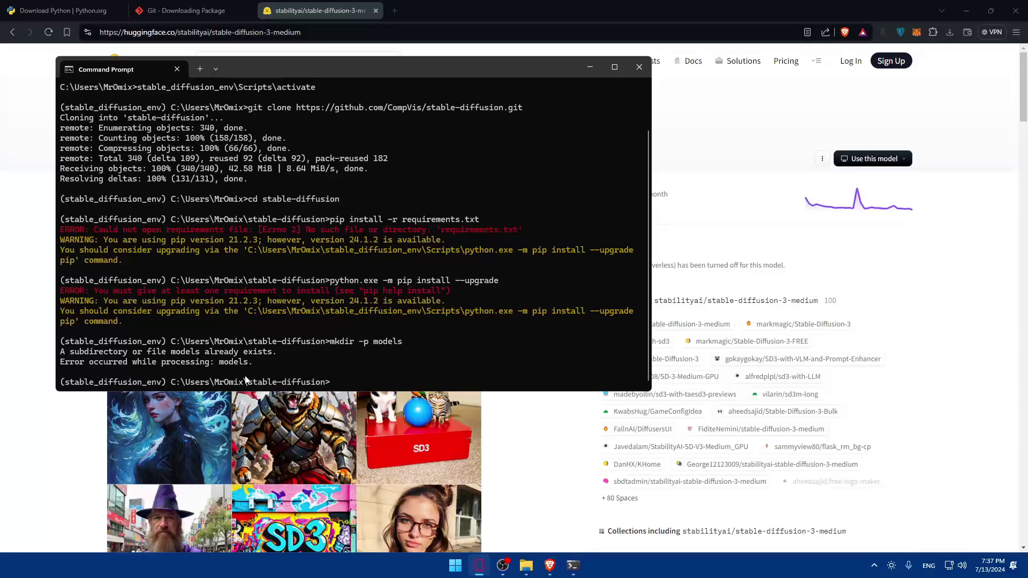
{"action": "right_click", "coordinate": [375, 383]}
{"action": "key", "text": "Return"}
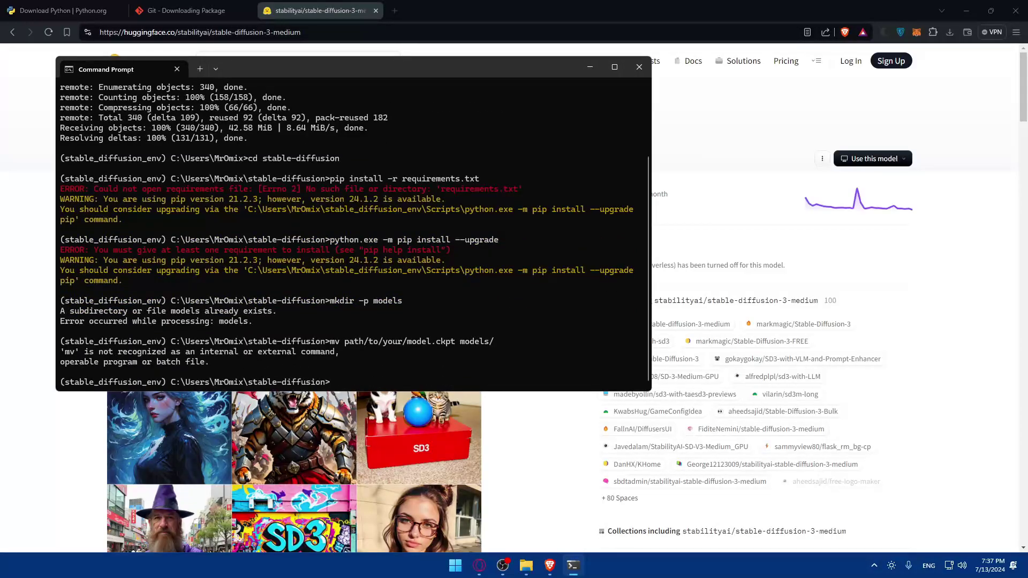
{"action": "key", "text": "alt+Tab"}
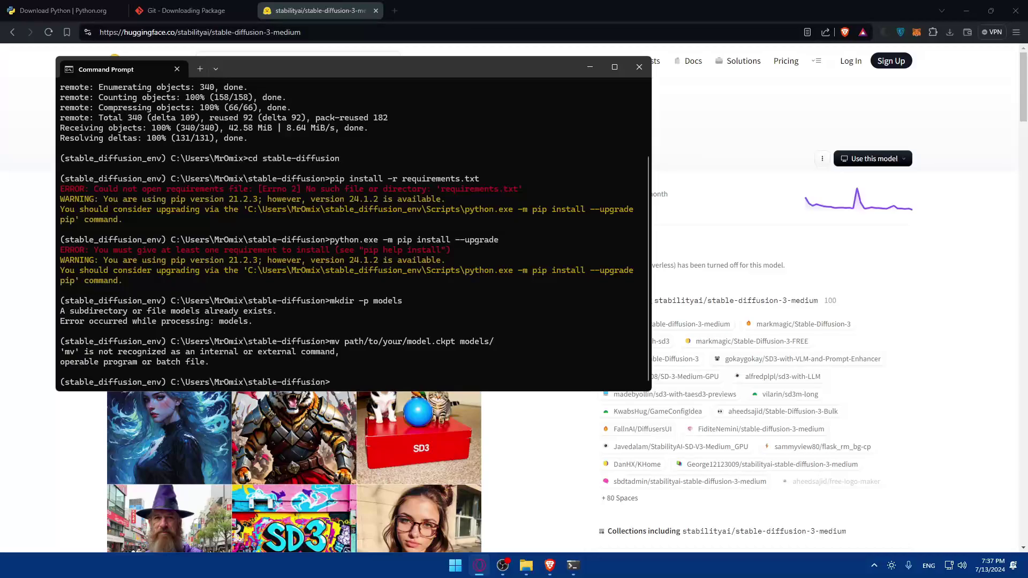
{"action": "right_click", "coordinate": [383, 387]}
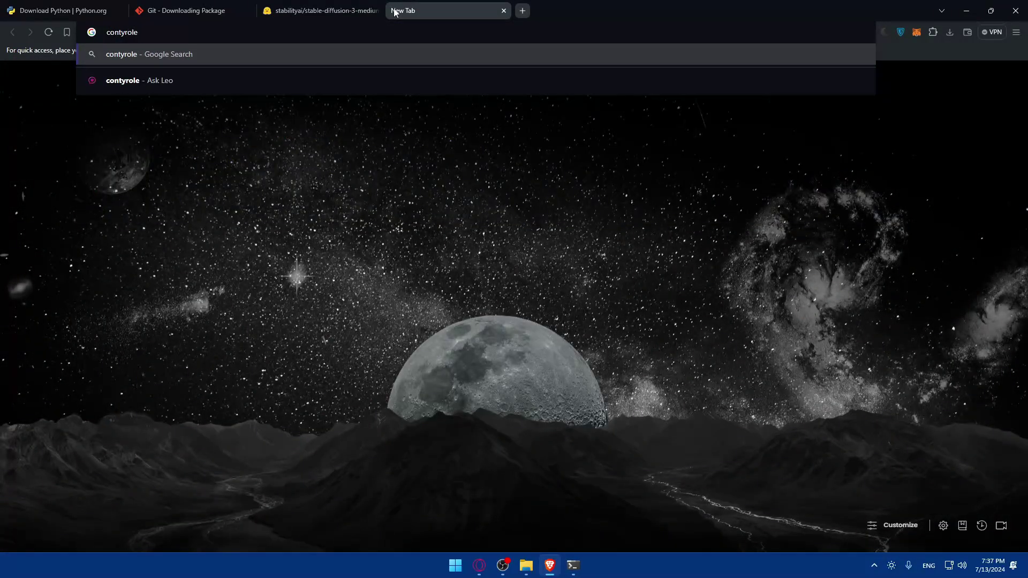
Correct the search to 'controlnet' and open the lllyasviel/ControlNet GitHub result.
{"action": "key", "text": "BackSpace"}
{"action": "key", "text": "BackSpace"}
{"action": "key", "text": "BackSpace"}
{"action": "key", "text": "BackSpace"}
{"action": "key", "text": "BackSpace"}
{"action": "type", "text": "rolnet"}
{"action": "key", "text": "Return"}
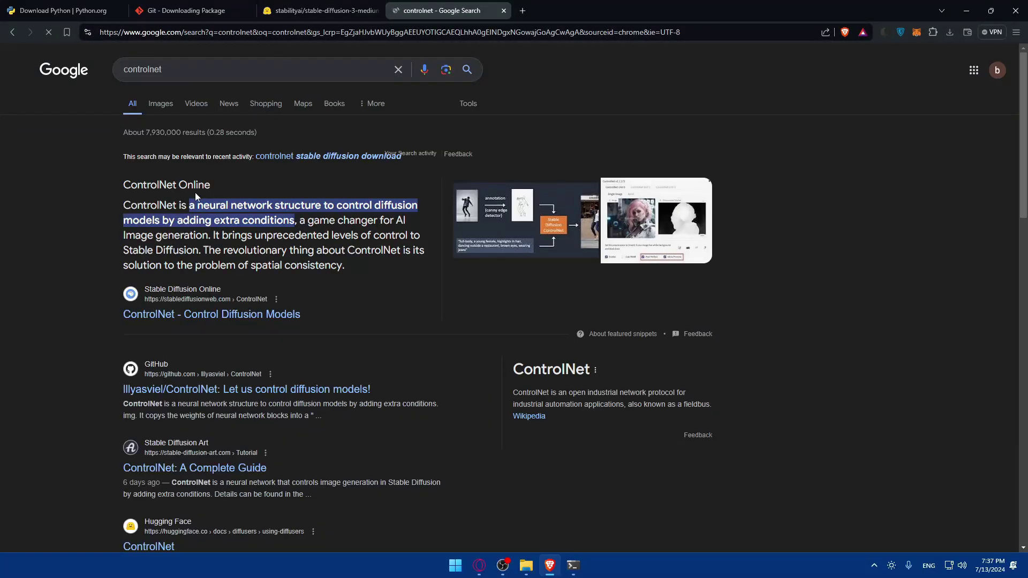
{"action": "left_click", "coordinate": [209, 316]}
{"action": "key", "text": "alt+Left"}
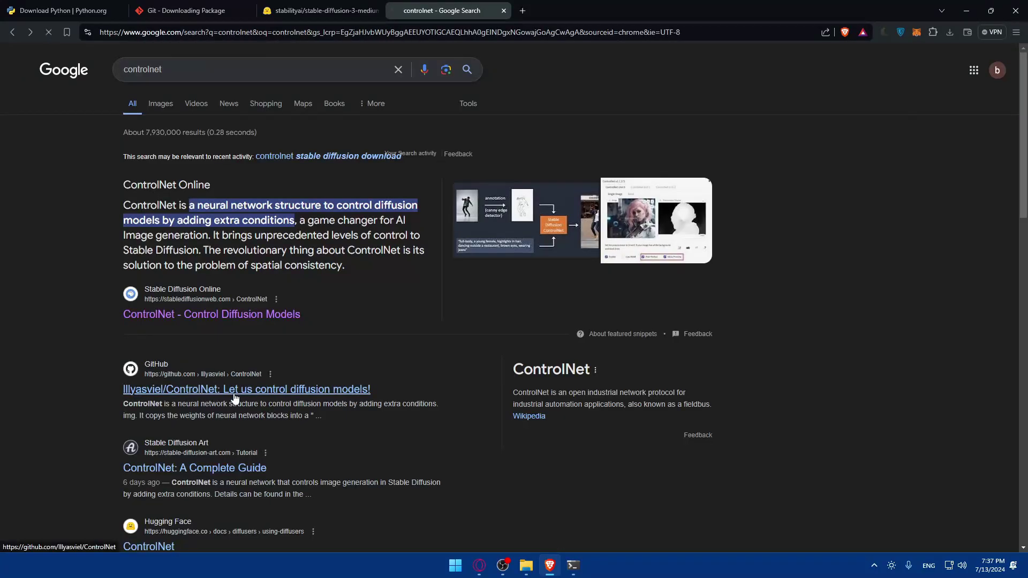
{"action": "left_click", "coordinate": [203, 395]}
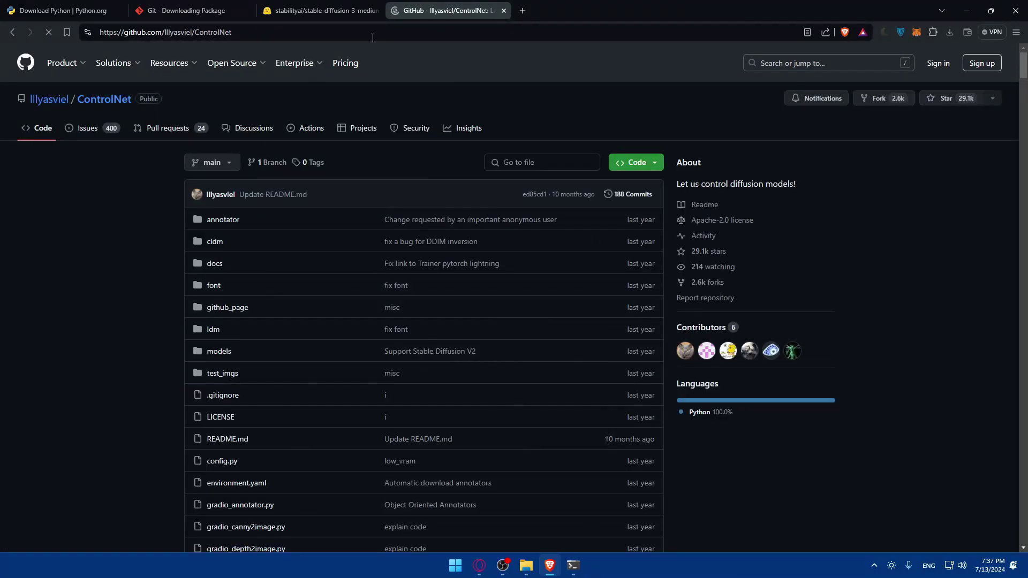
Start cloning github.com/lllyasviel/ControlNet.git into stable-diffusion, reaching 47% (644/1356 objects).
{"action": "left_click", "coordinate": [573, 566]}
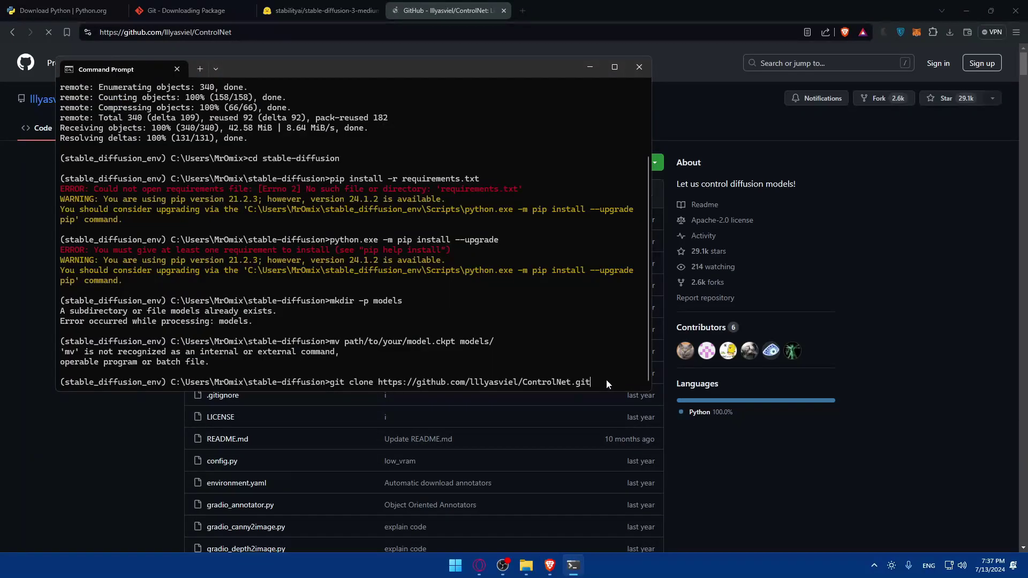
{"action": "key", "text": "Return"}
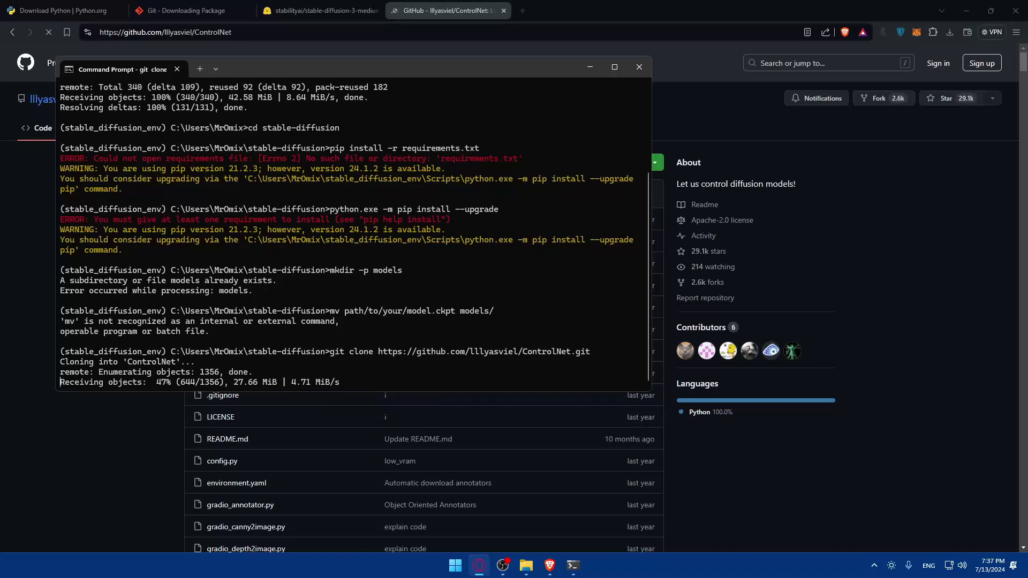
{"action": "left_click", "coordinate": [926, 182]}
{"action": "scroll", "coordinate": [310, 268], "scroll_direction": "down", "scroll_amount": 20}
{"action": "scroll", "coordinate": [314, 286], "scroll_direction": "up", "scroll_amount": 3}
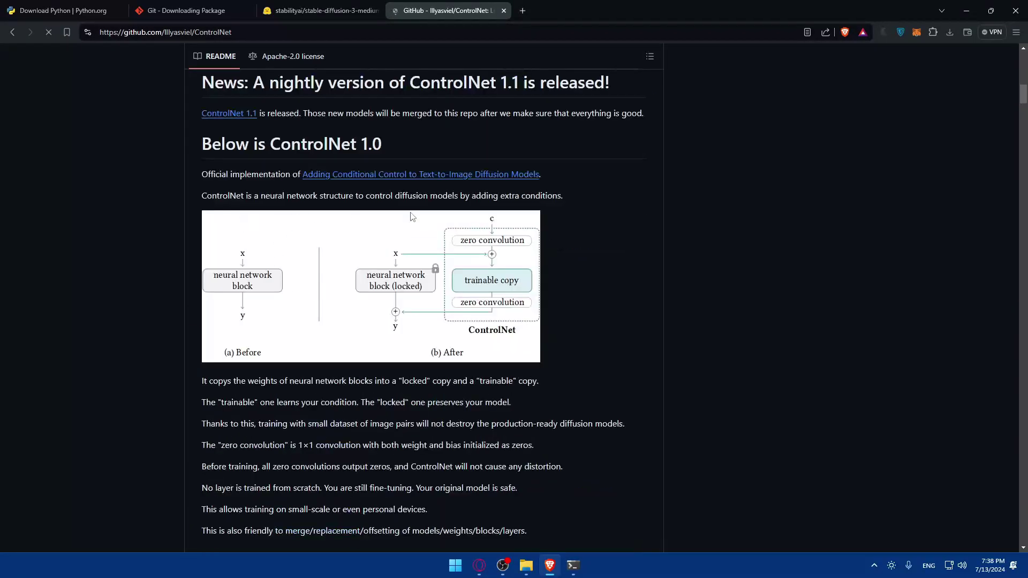
{"action": "scroll", "coordinate": [352, 247], "scroll_direction": "down", "scroll_amount": 20}
{"action": "scroll", "coordinate": [413, 336], "scroll_direction": "down", "scroll_amount": 10}
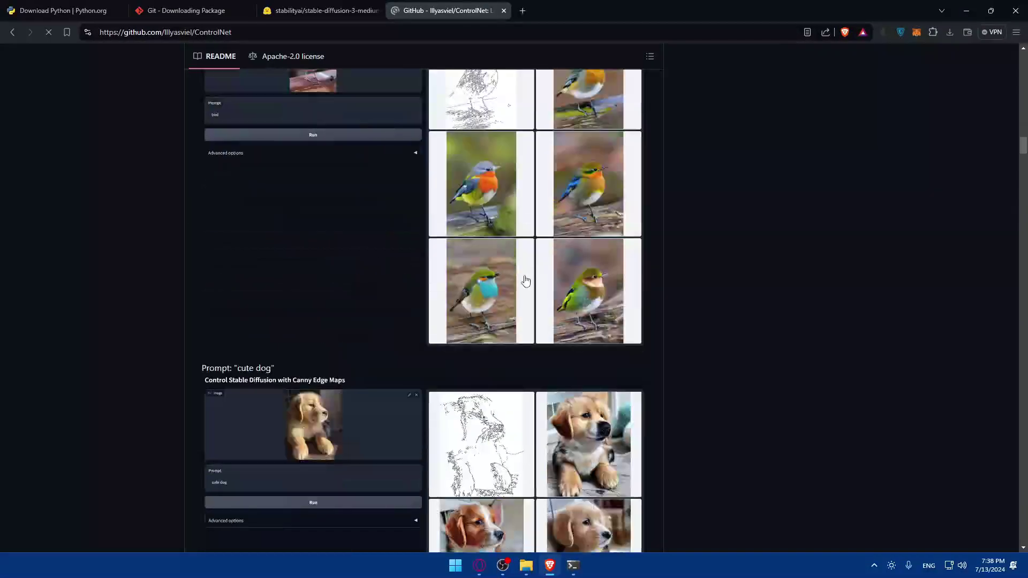
{"action": "scroll", "coordinate": [461, 287], "scroll_direction": "up", "scroll_amount": 8}
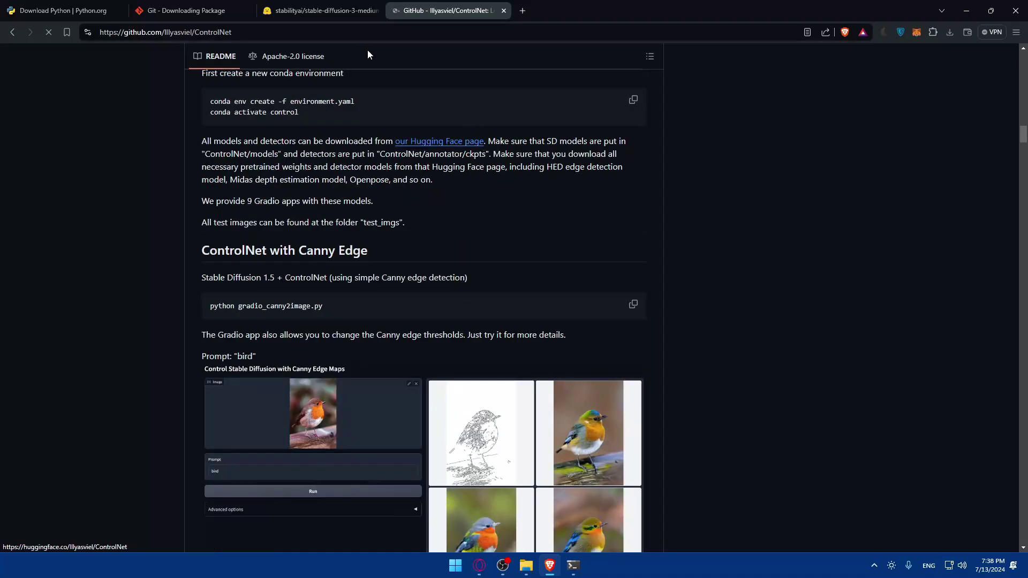
{"action": "left_click", "coordinate": [573, 565]}
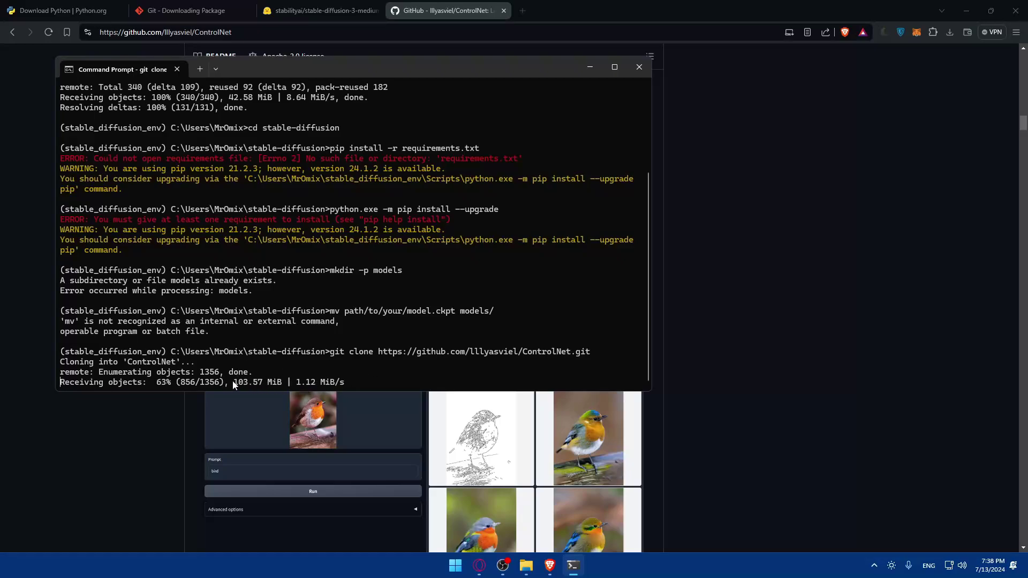
After the 122.40 MiB clone completes, change into the ControlNet folder with cd ControlNet.
{"action": "left_click_drag", "start_coordinate": [296, 383], "coordinate": [352, 385]}
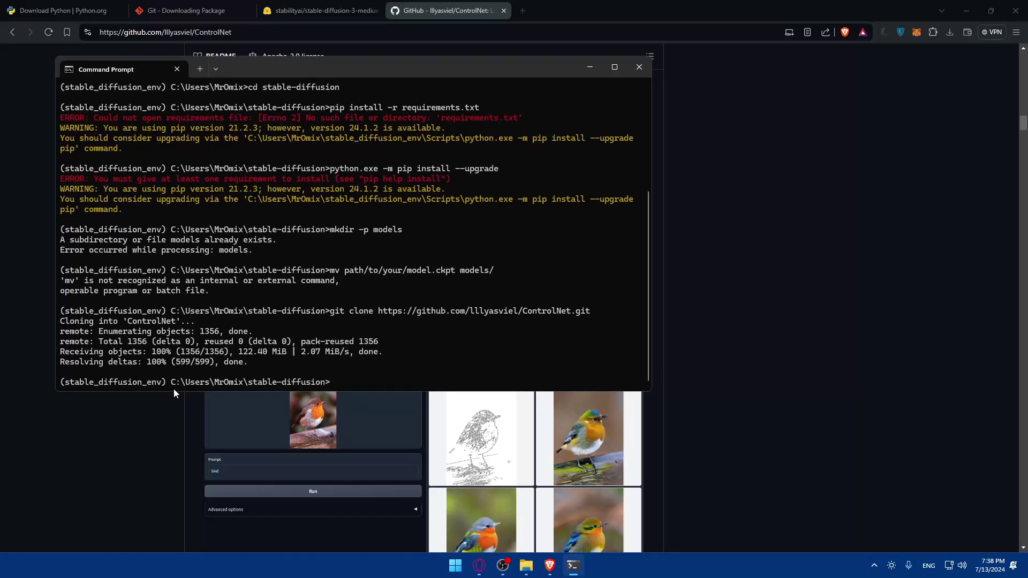
{"action": "type", "text": "cd ControlNet"}
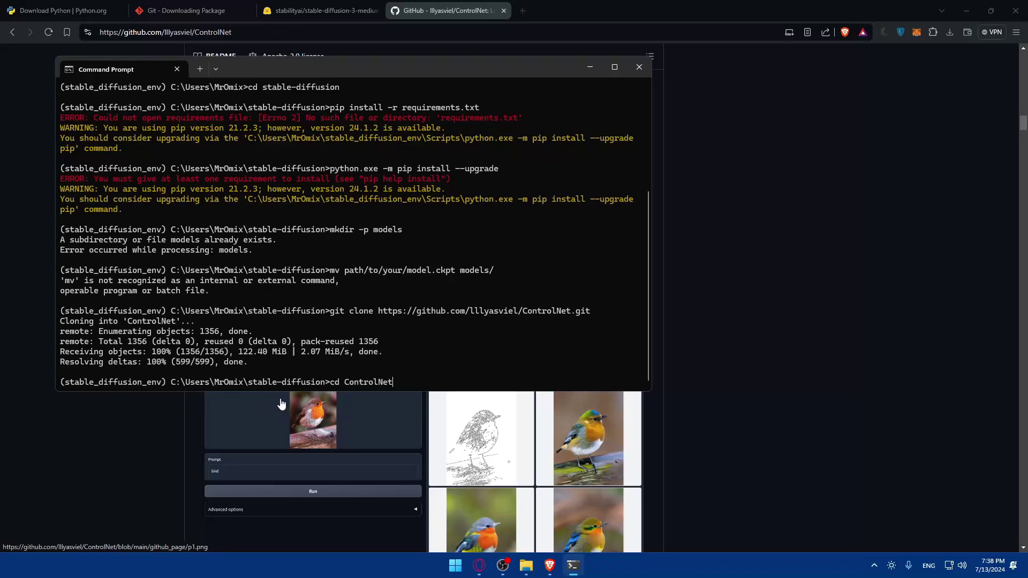
{"action": "key", "text": "Return"}
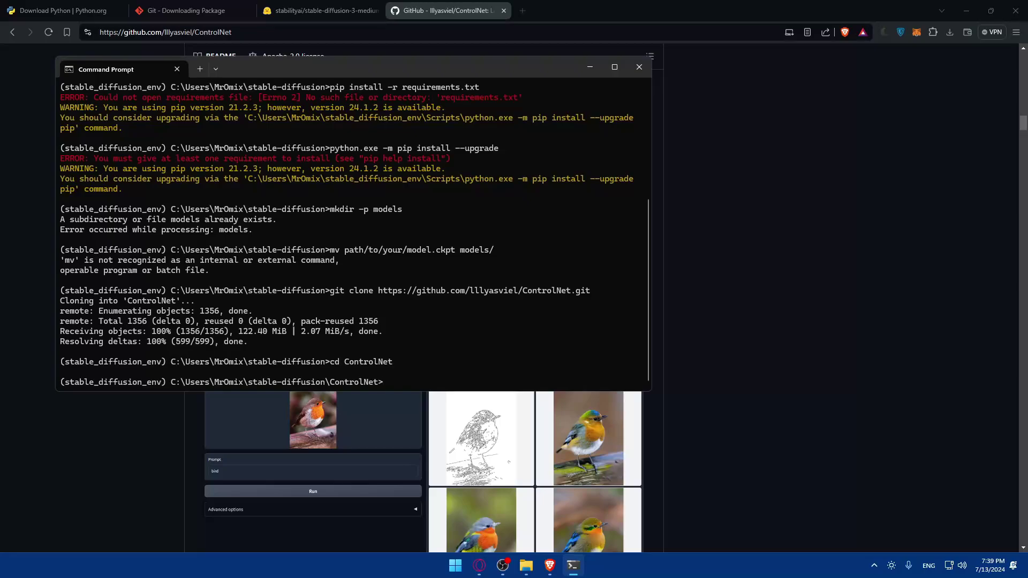
Run pip install -r requirements.txt, which fails because the file isn't found.
{"action": "left_click", "coordinate": [435, 386]}
{"action": "type", "text": "pip install -r requirements.txt"}
{"action": "key", "text": "Return"}
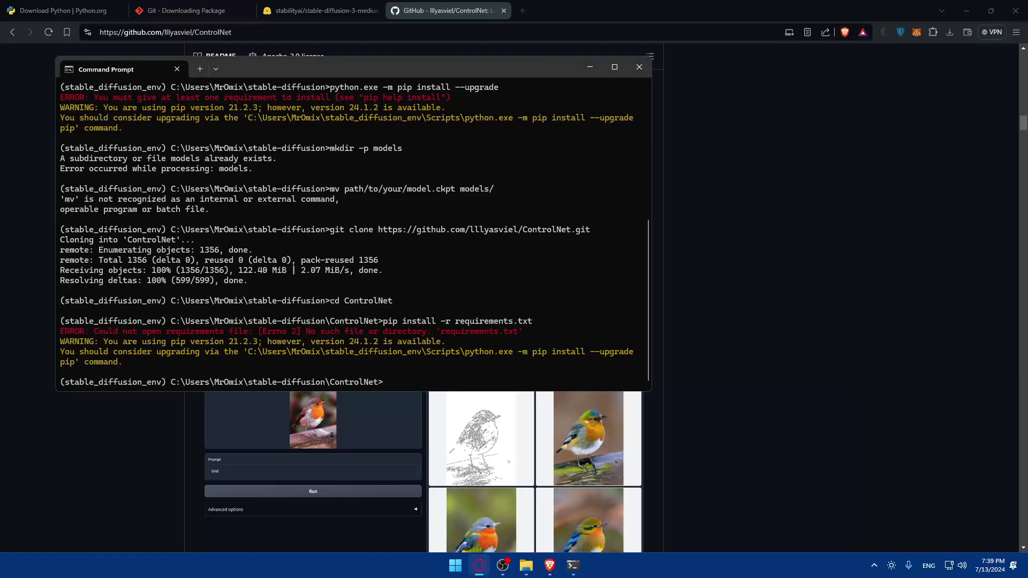
Try moving ../ControlNet into stable-diffusion/ with mv, then without mv; both are unrecognized.
{"action": "left_click", "coordinate": [448, 378]}
{"action": "type", "text": "mv ../ControlNet stable-diffusion/"}
{"action": "key", "text": "Return"}
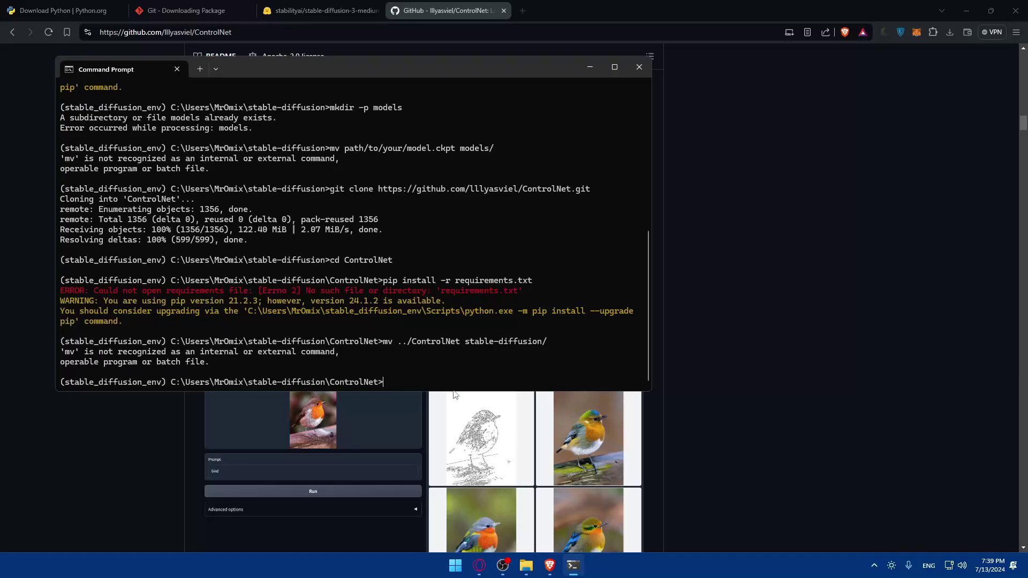
{"action": "key", "text": "Up"}
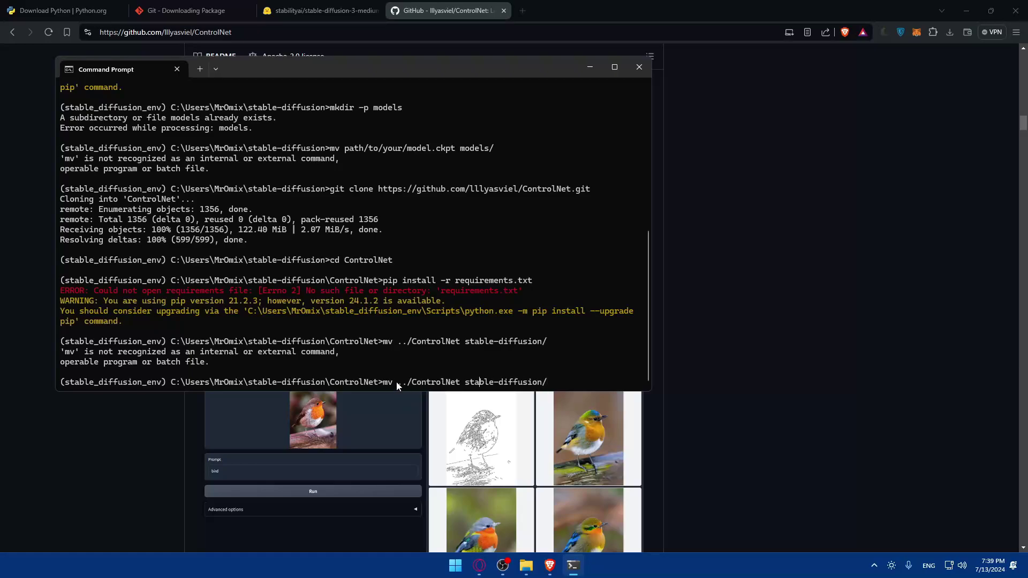
{"action": "key", "text": "Left"}
{"action": "key", "text": "Left"}
{"action": "key", "text": "Left"}
{"action": "key", "text": "BackSpace"}
{"action": "key", "text": "BackSpace"}
{"action": "key", "text": "BackSpace"}
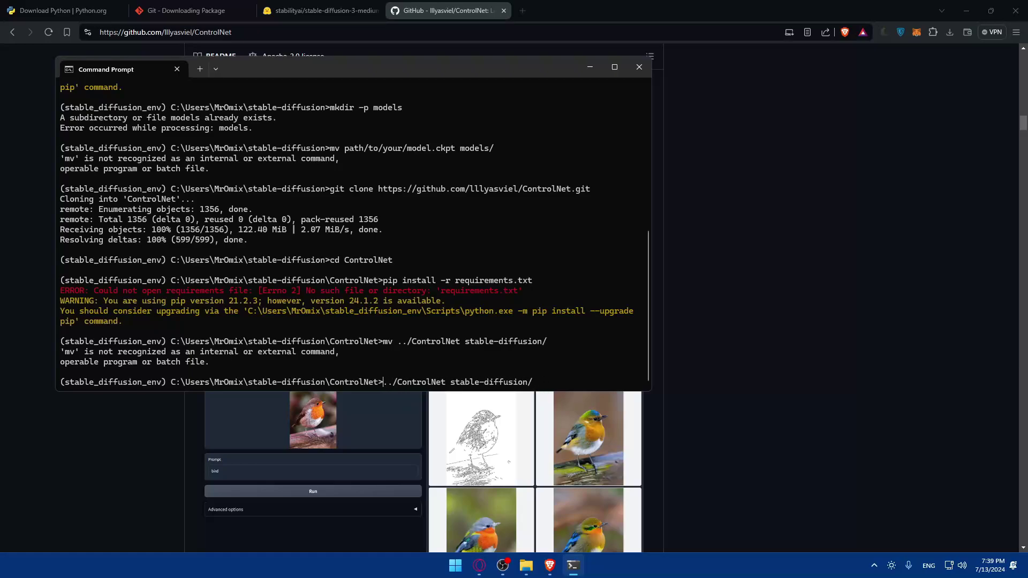
{"action": "key", "text": "Return"}
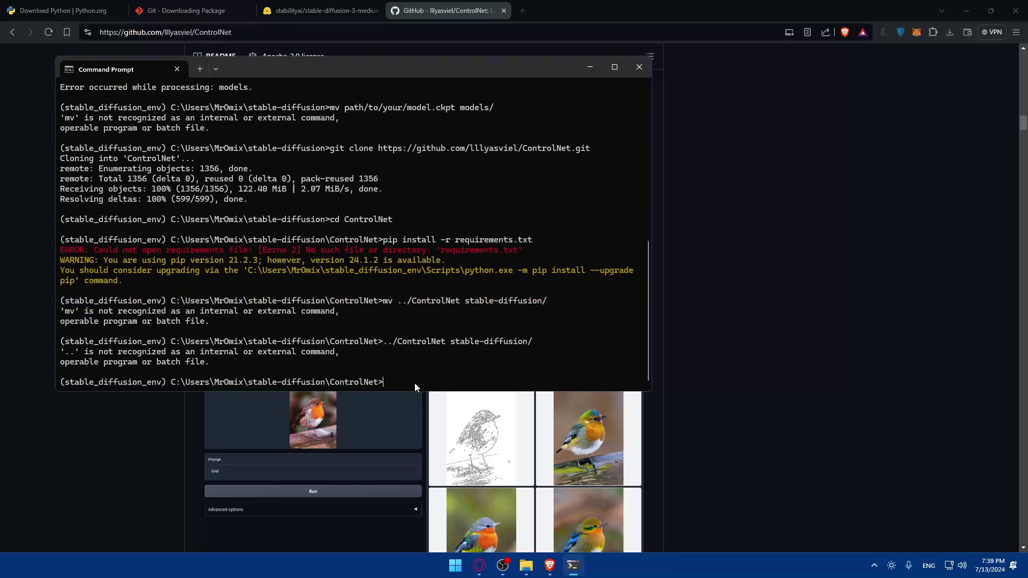
Recall the move command and edit its folder arguments to remove the trailing slash.
{"action": "key", "text": "Up"}
{"action": "key", "text": "Up"}
{"action": "type", "text": "--"}
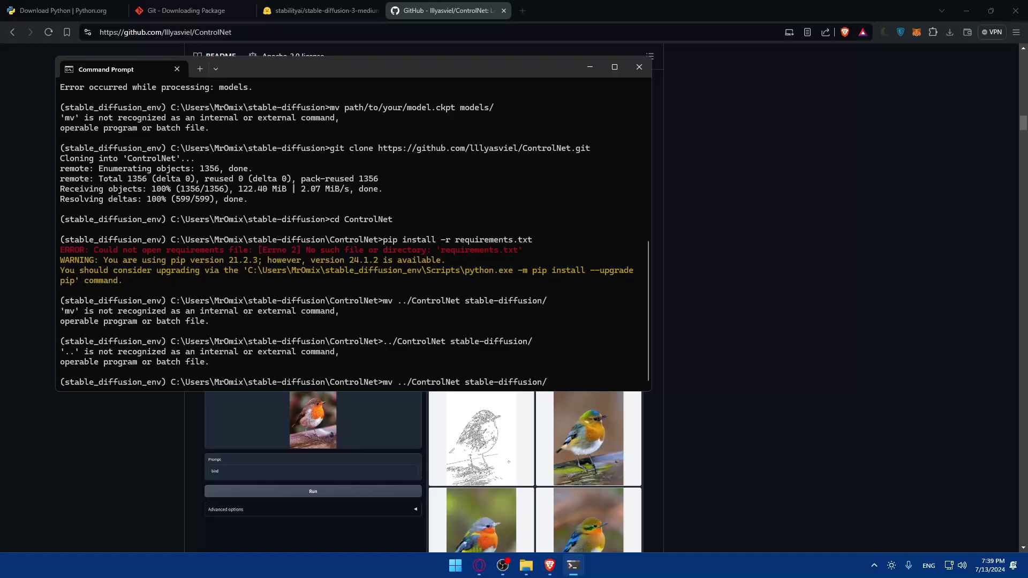
{"action": "left_click_drag", "start_coordinate": [570, 382], "coordinate": [397, 382]}
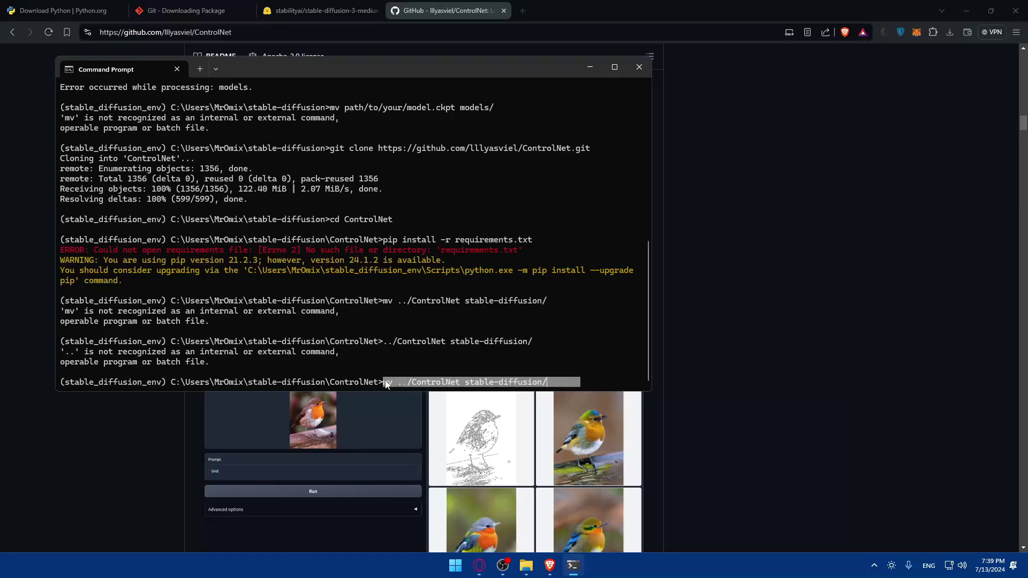
{"action": "key", "text": "BackSpace"}
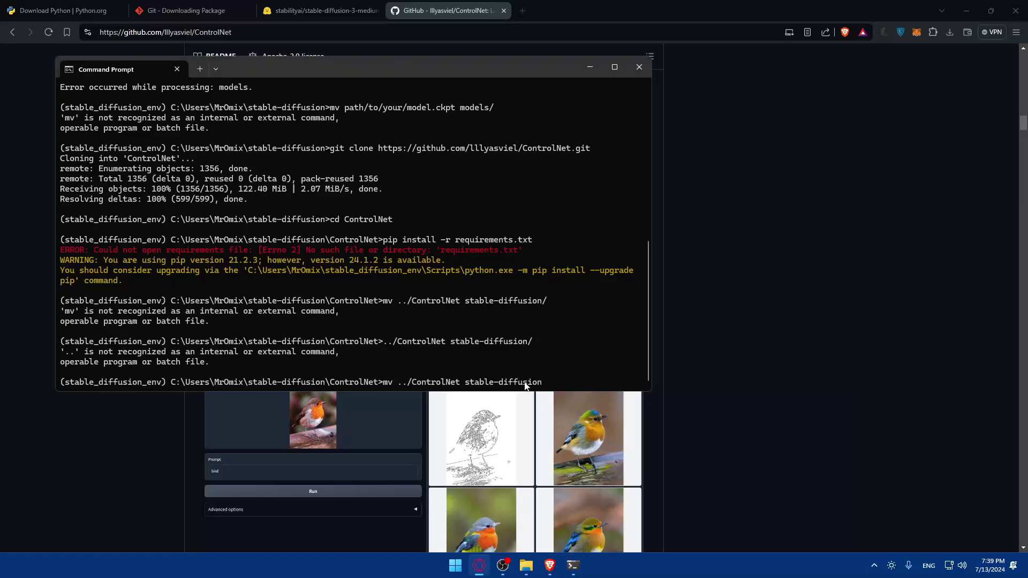
Run the controlnet_txt2img.py command with the prompt 'A futuristic cityscape at sunset'.
{"action": "left_click", "coordinate": [558, 384]}
{"action": "type", "text": "python scripts/controlnet_txt2img.py --prompt \"A futuristic cityscape at sunset\" --output_dir outputs/ --ckpt models/model.ckpt --controlnet_config configs/controlnet.json"}
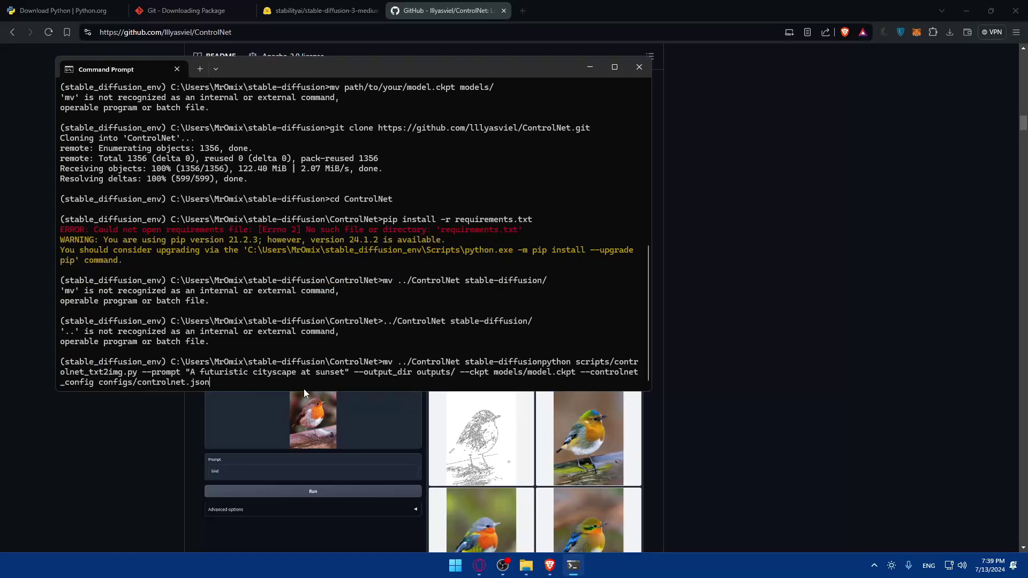
{"action": "left_click", "coordinate": [479, 565]}
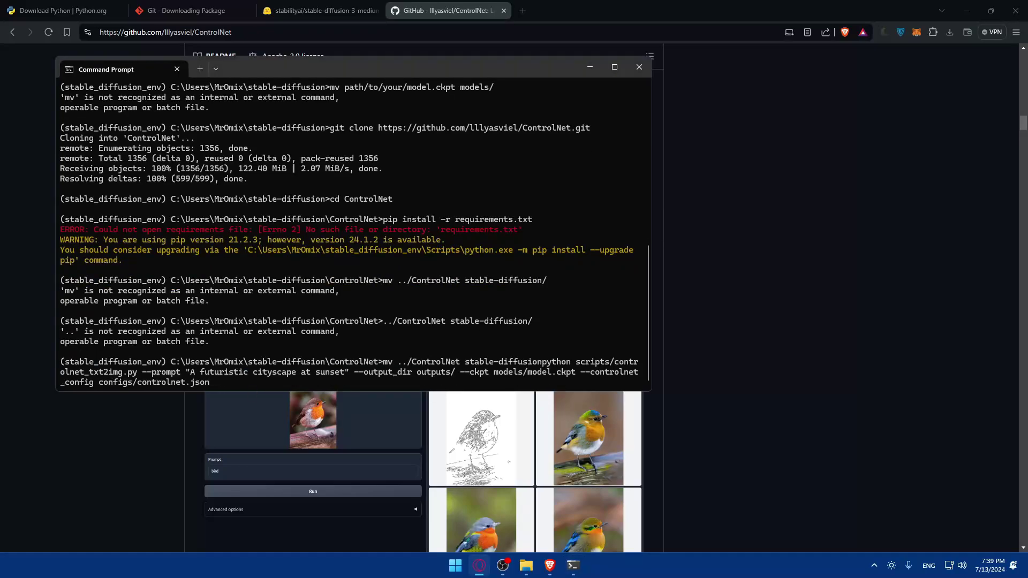
{"action": "left_click", "coordinate": [463, 389]}
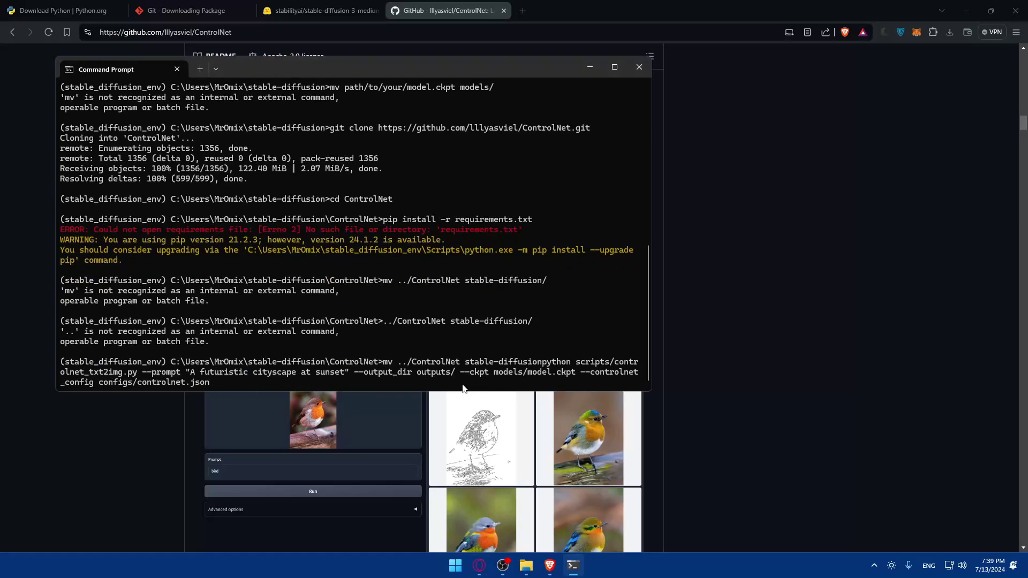
{"action": "key", "text": "Return"}
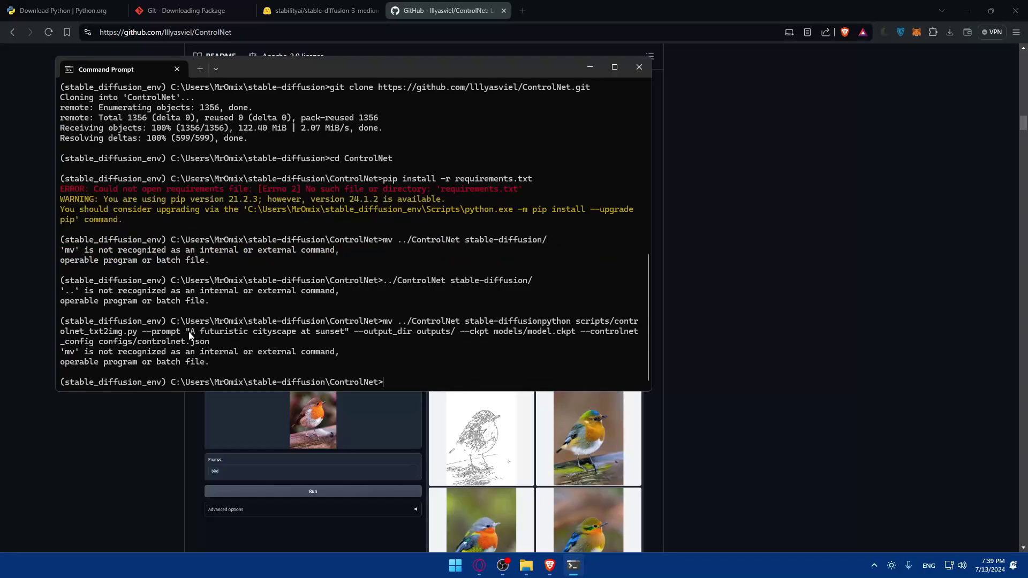
Rerun the txt2img command alone, which fails with 'No such file', then return to the ControlNet README.
{"action": "left_click_drag", "start_coordinate": [187, 332], "coordinate": [348, 333]}
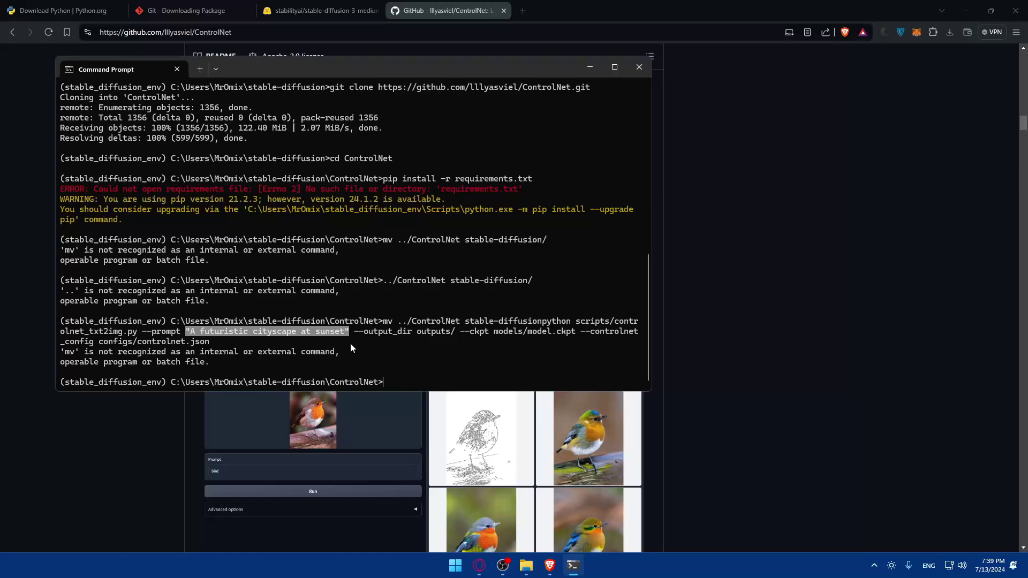
{"action": "left_click", "coordinate": [401, 384]}
{"action": "type", "text": "python scripts/controlnet_txt2img.py --prompt \"A futuristic cityscape at sunset\" --output_dir outputs/ --ckpt models/model.ckpt --controlnet_config configs/controlnet.json"}
{"action": "key", "text": "Return"}
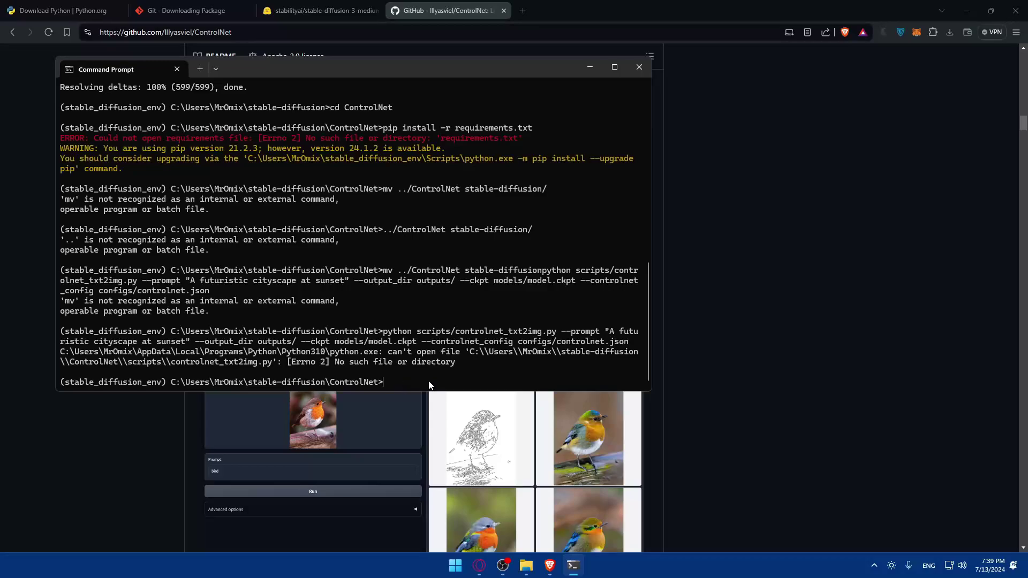
{"action": "key", "text": "super"}
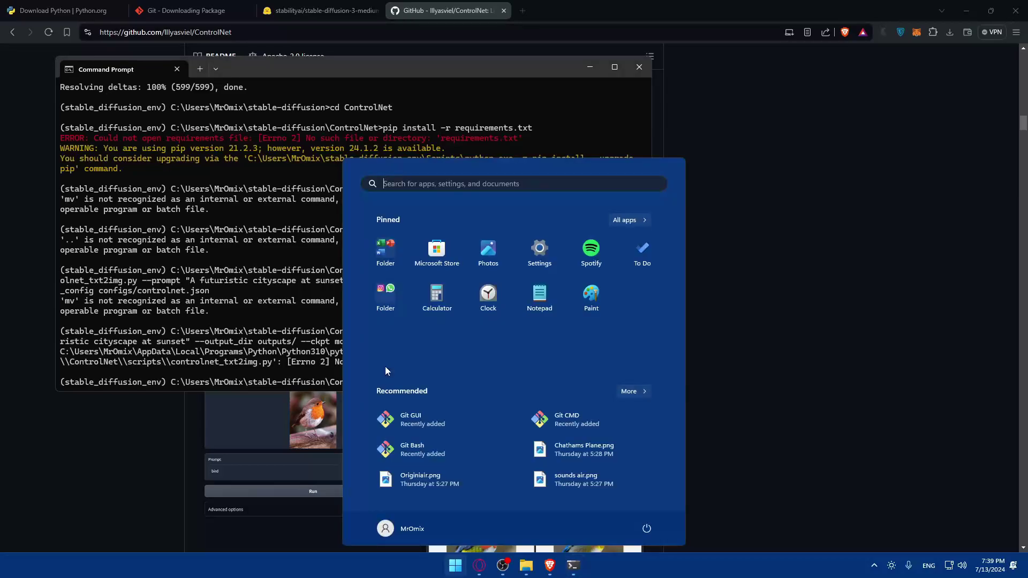
{"action": "left_click", "coordinate": [687, 271]}
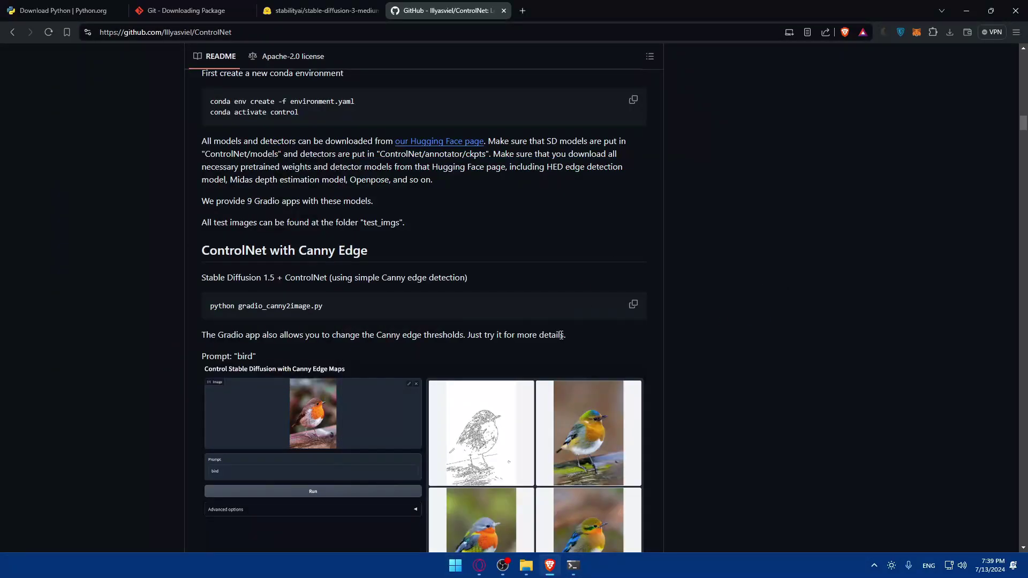